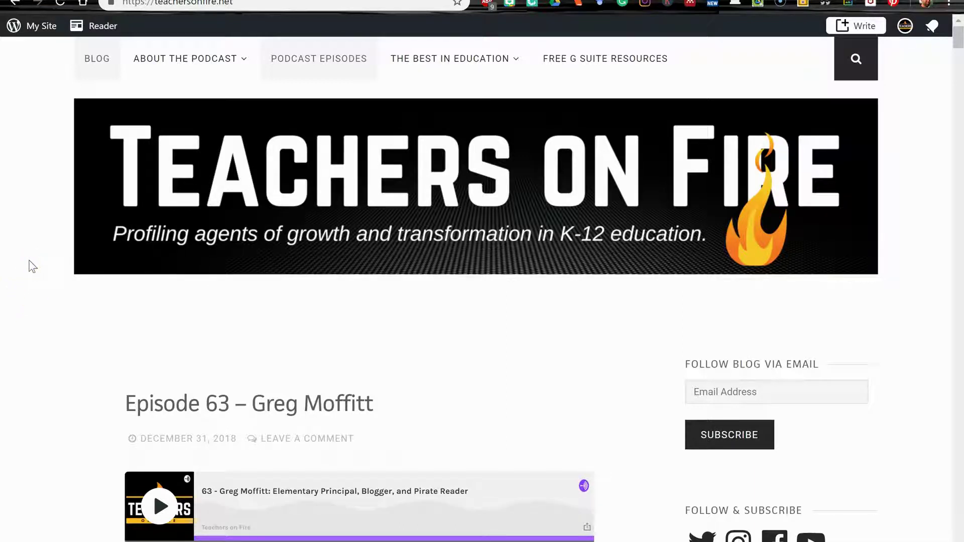
- Examine the Episode 63 blog post, including its show notes, and test playback of the podcast player embedded above the banner
scroll(33, 268, "down", 3)
scroll(32, 266, "down", 3)
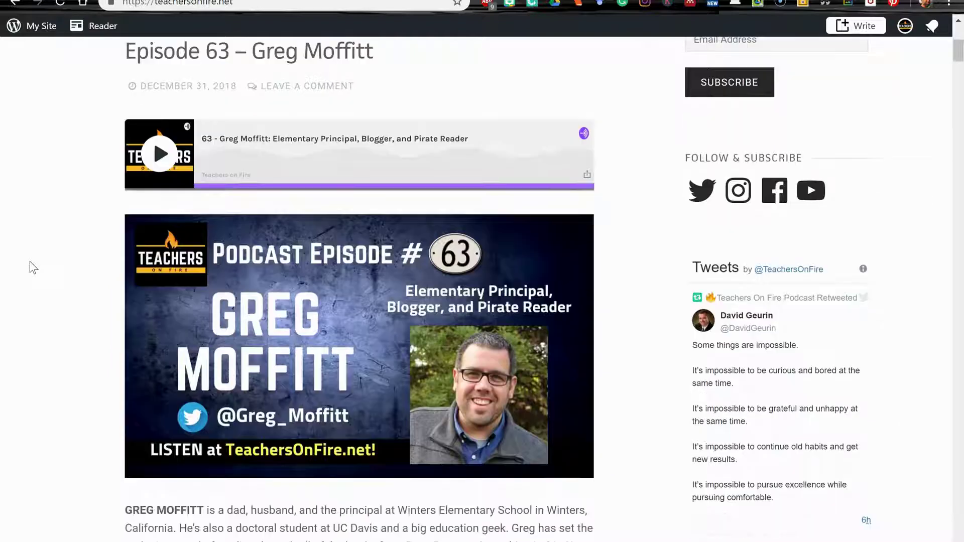
scroll(31, 268, "down", 6)
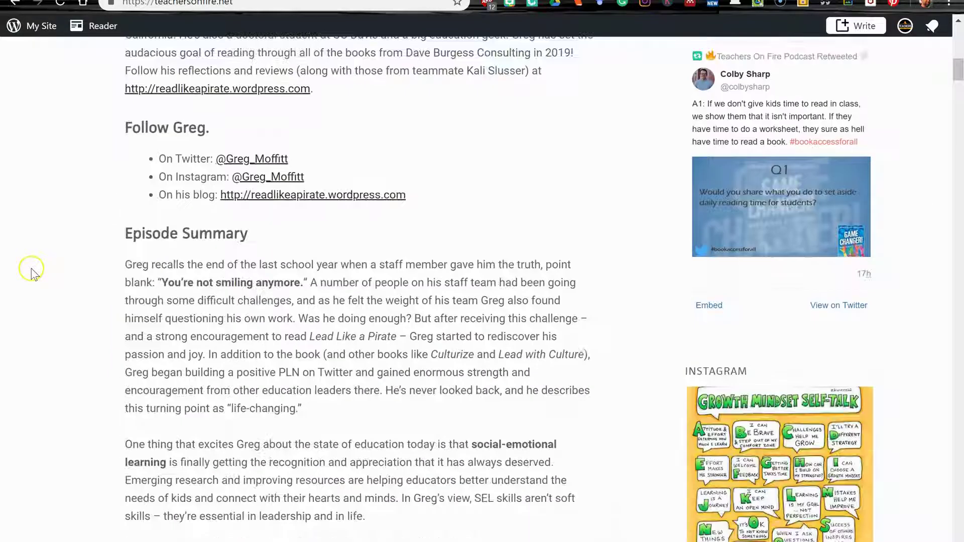
scroll(31, 271, "up", 5)
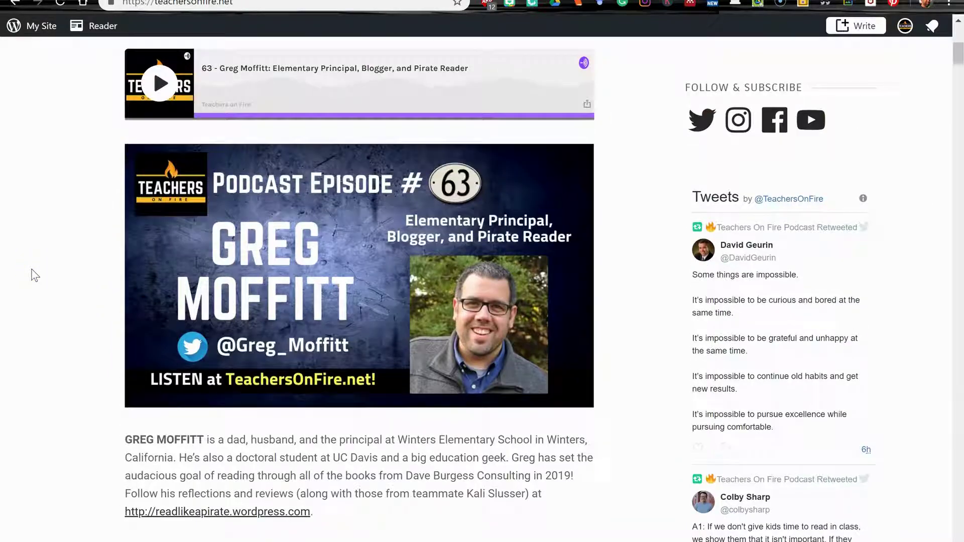
scroll(34, 276, "up", 1)
scroll(32, 274, "up", 2)
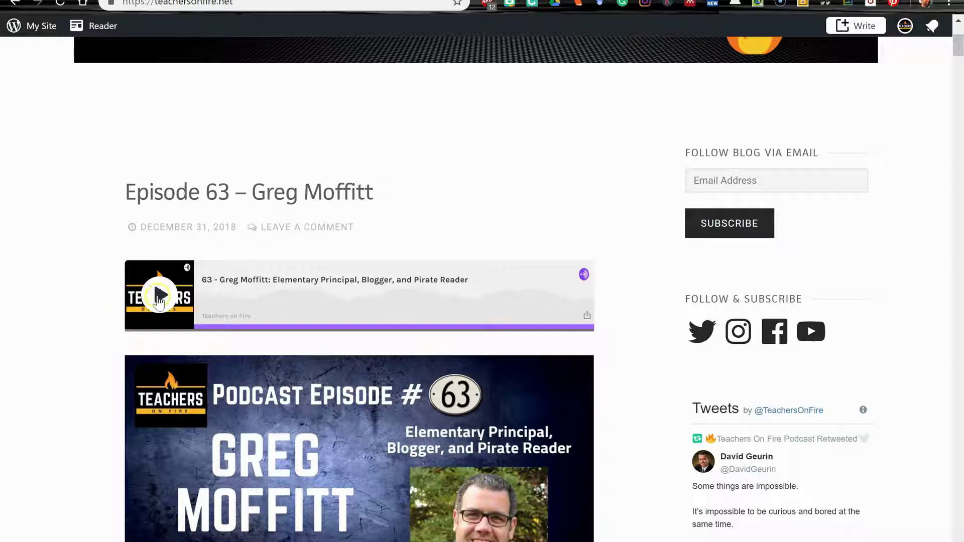
left_click(159, 297)
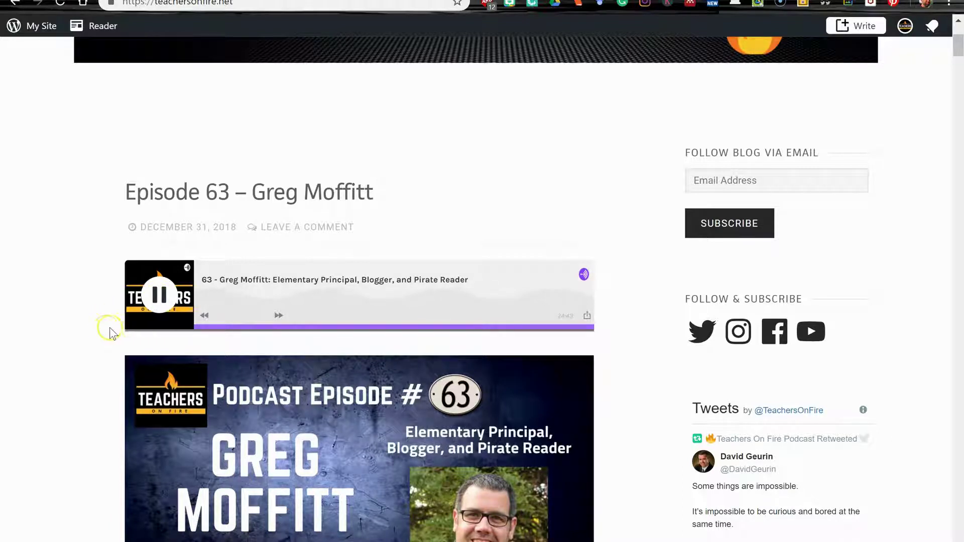
scroll(107, 332, "down", 2)
scroll(106, 331, "down", 1)
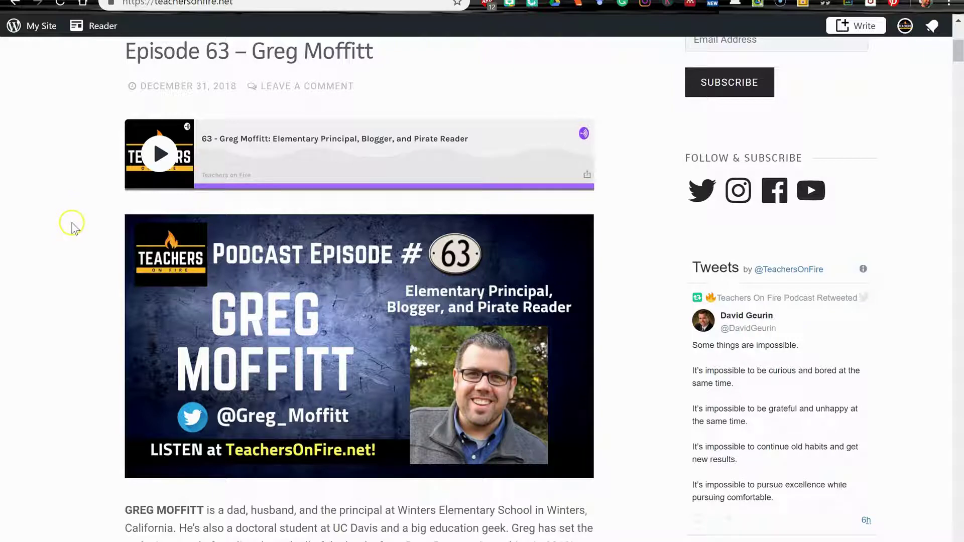
scroll(71, 229, "down", 7)
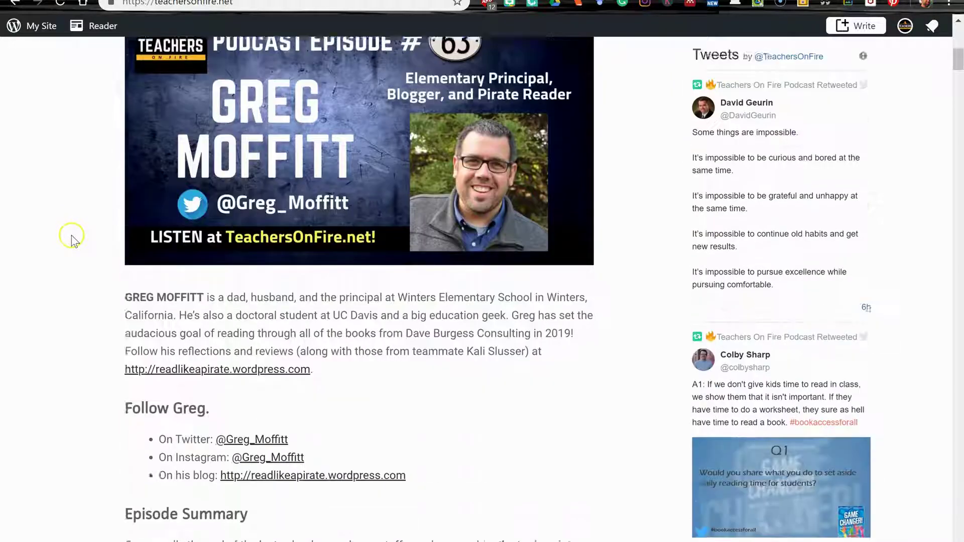
scroll(72, 237, "down", 8)
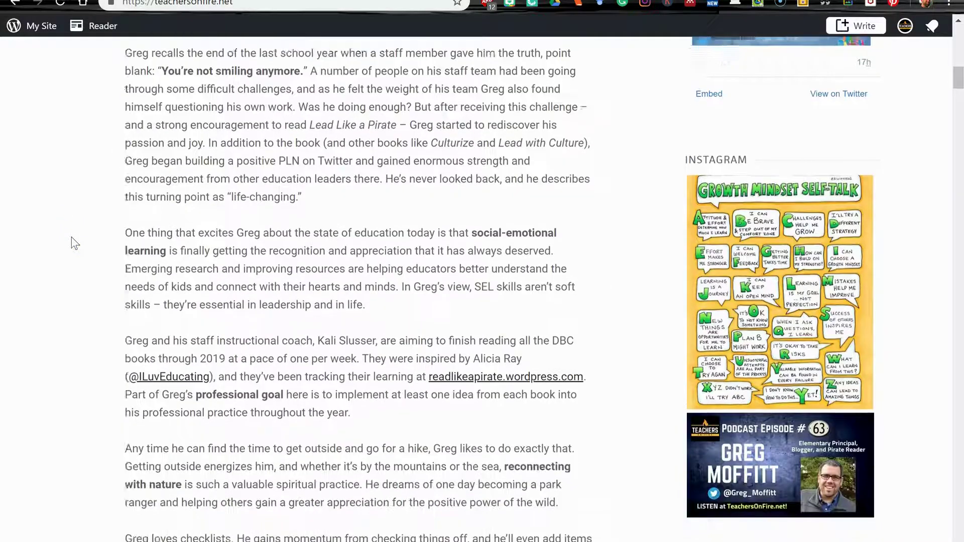
scroll(72, 241, "up", 10)
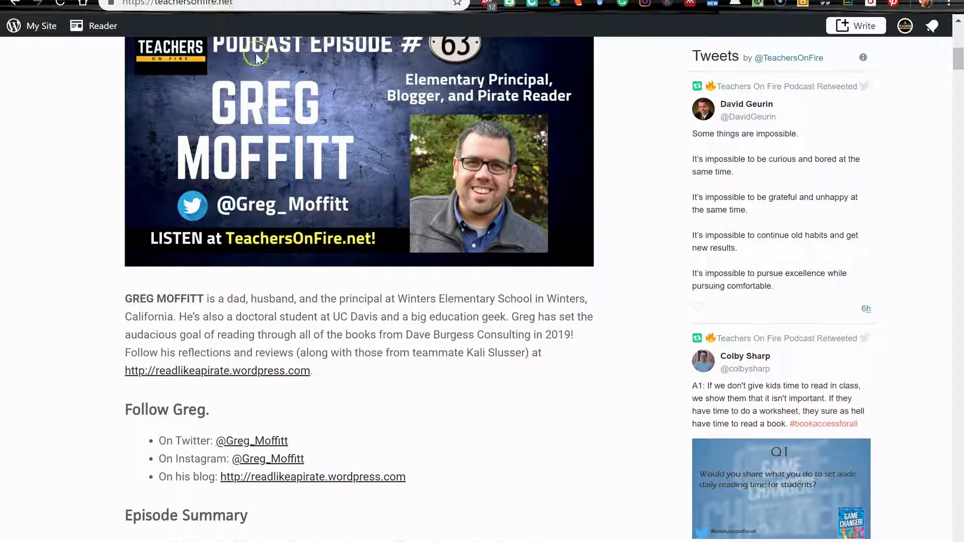
scroll(250, 151, "up", 4)
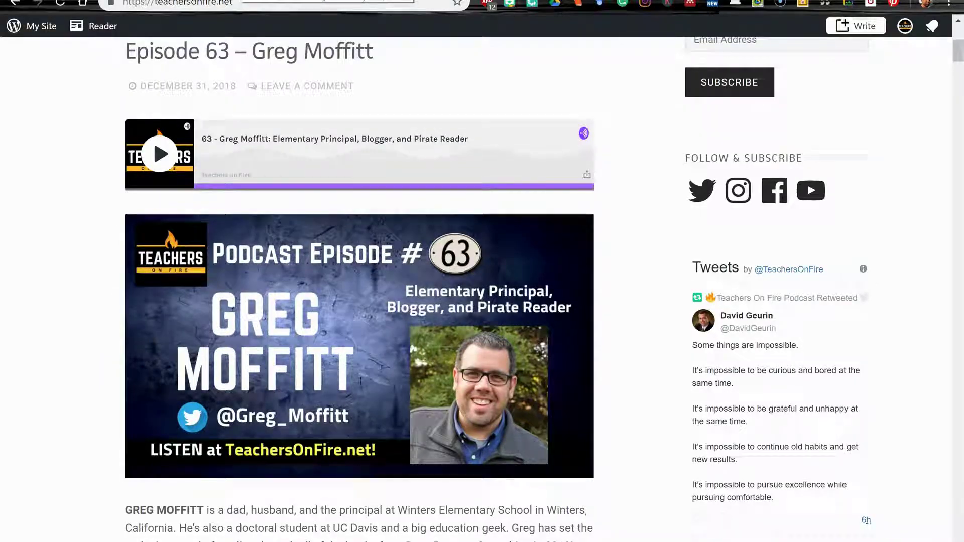
- Switch to the Anchor dashboard, open the details of episode 63 and copy its embed code
key("ctrl+Tab")
scroll(858, 259, "down", 1)
scroll(857, 259, "down", 4)
left_click(811, 325)
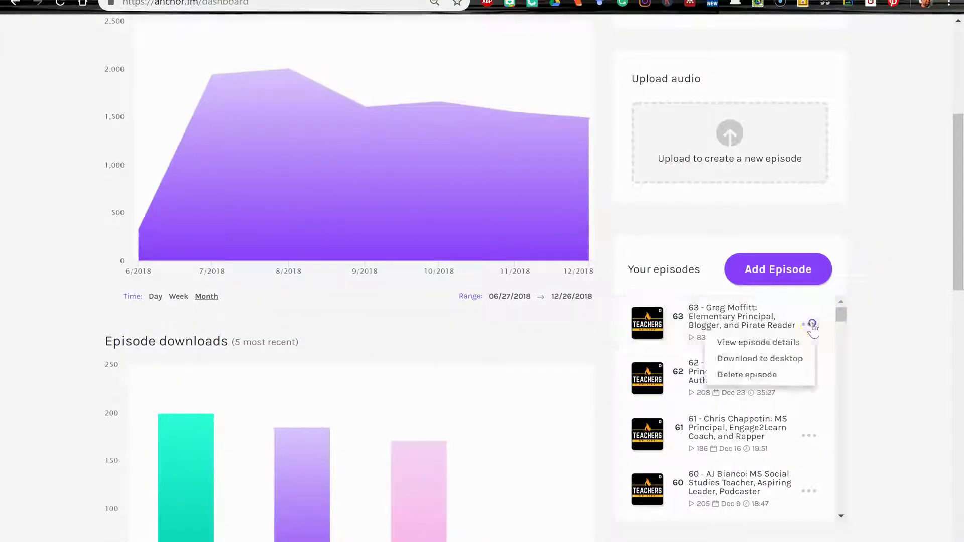
left_click(780, 342)
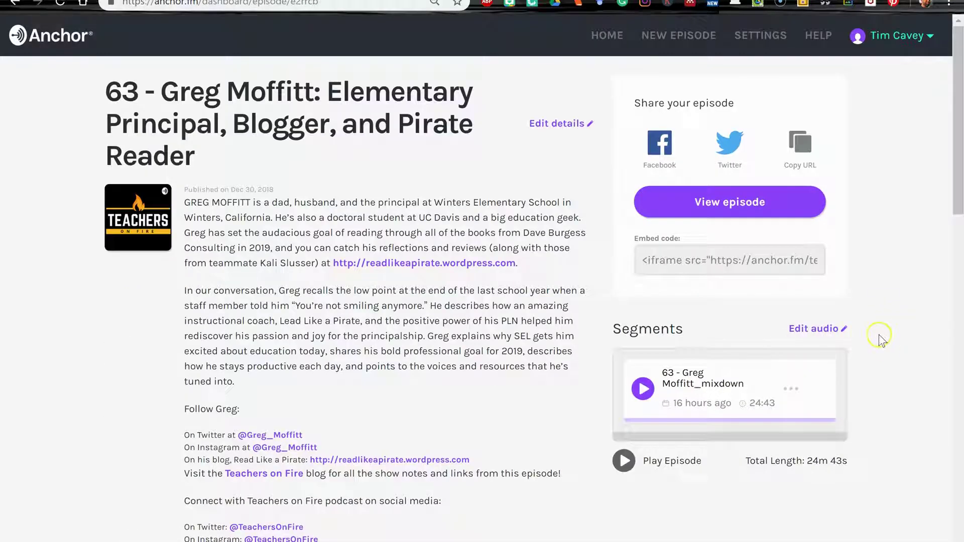
left_click(731, 265)
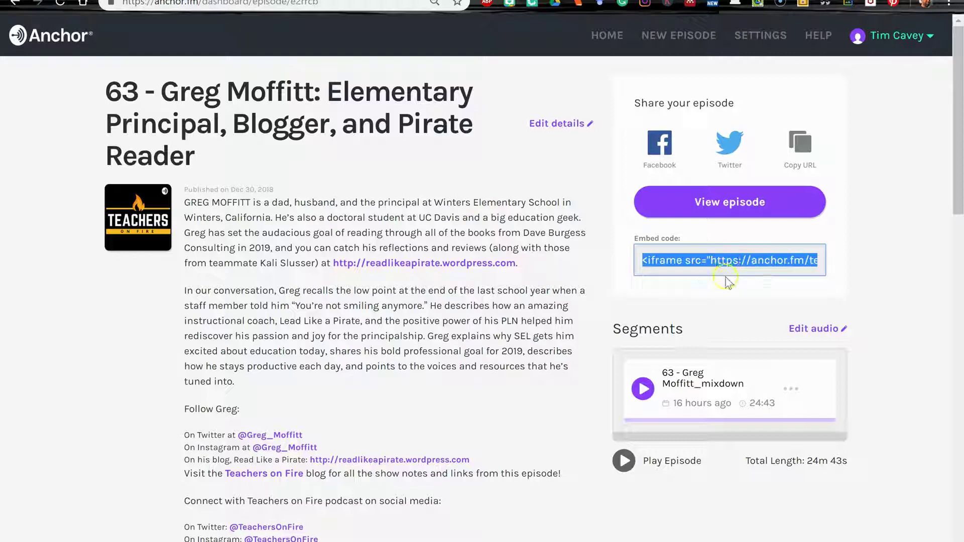
left_click(725, 259)
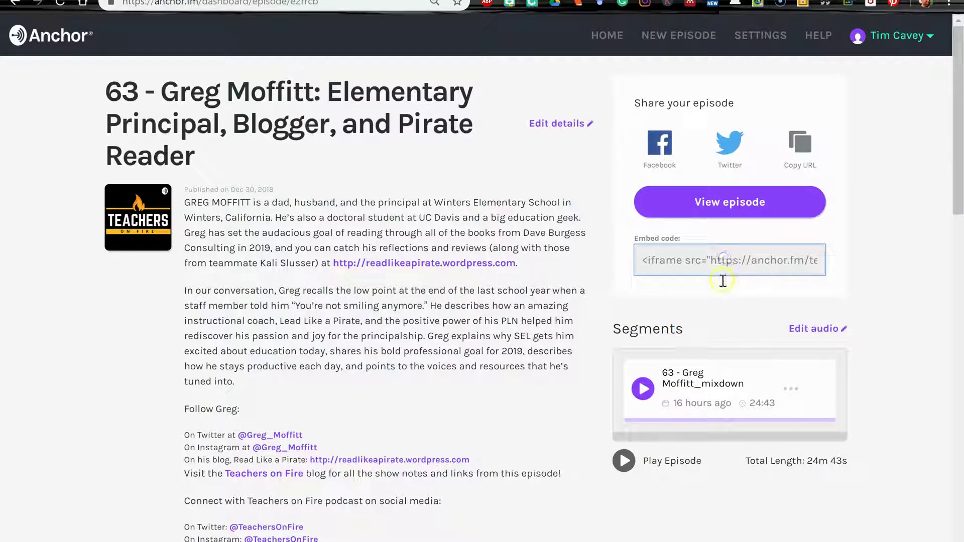
- Return to the Teachers on Fire blog and open the Episode 63 post for editing without restoring the saved draft
key("ctrl+Tab")
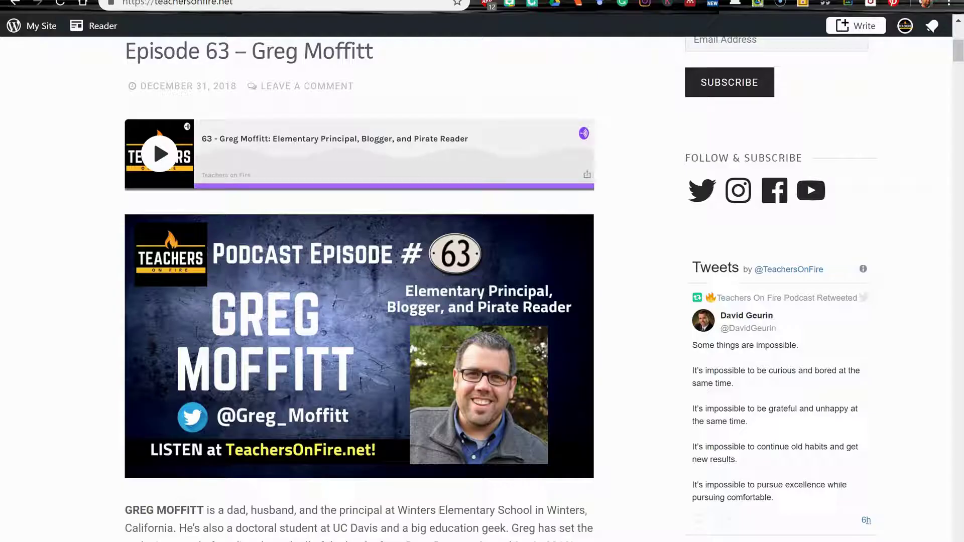
scroll(73, 193, "down", 15)
scroll(74, 191, "down", 15)
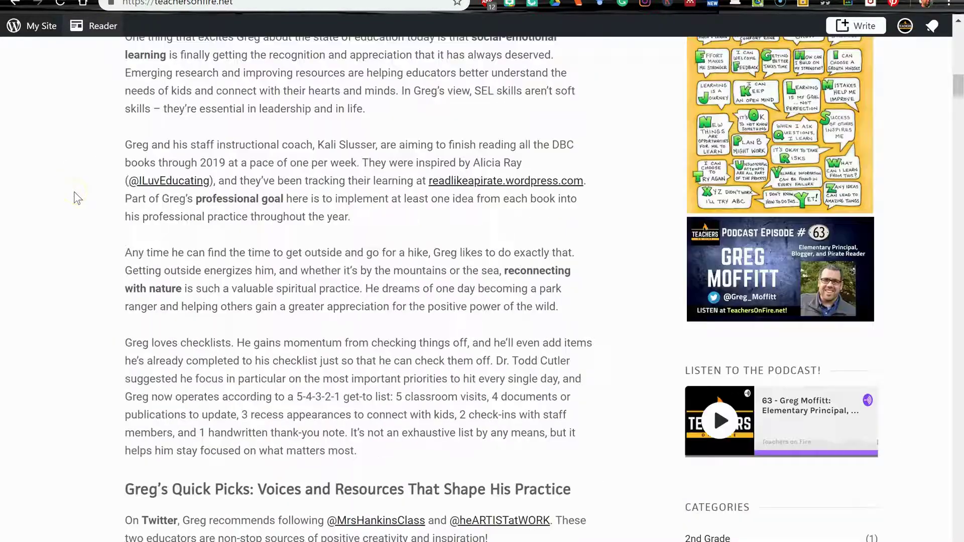
scroll(90, 209, "down", 5)
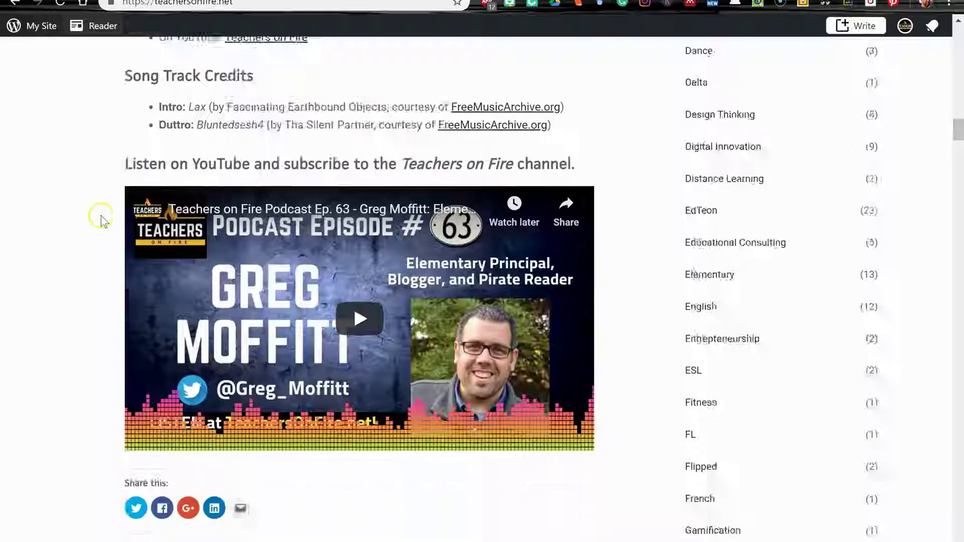
left_click(153, 432)
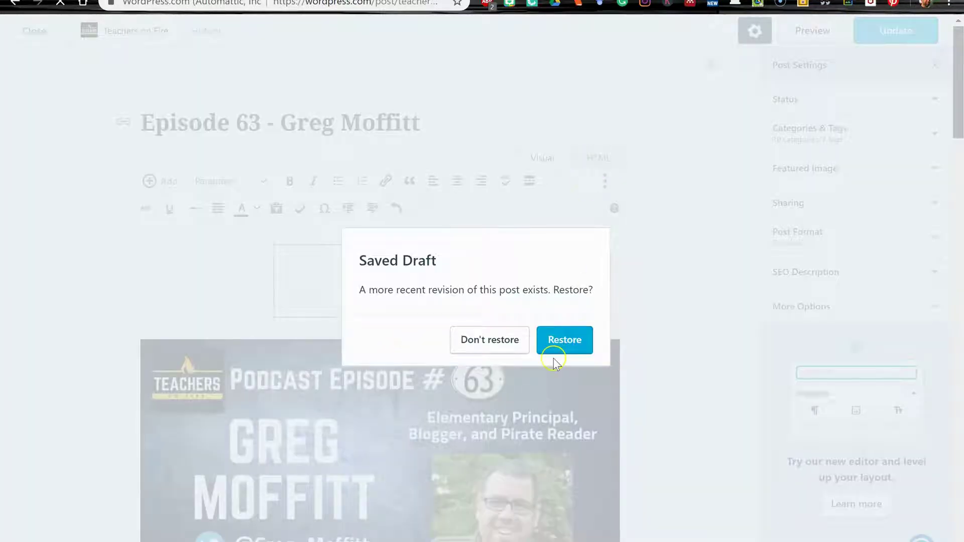
left_click(498, 340)
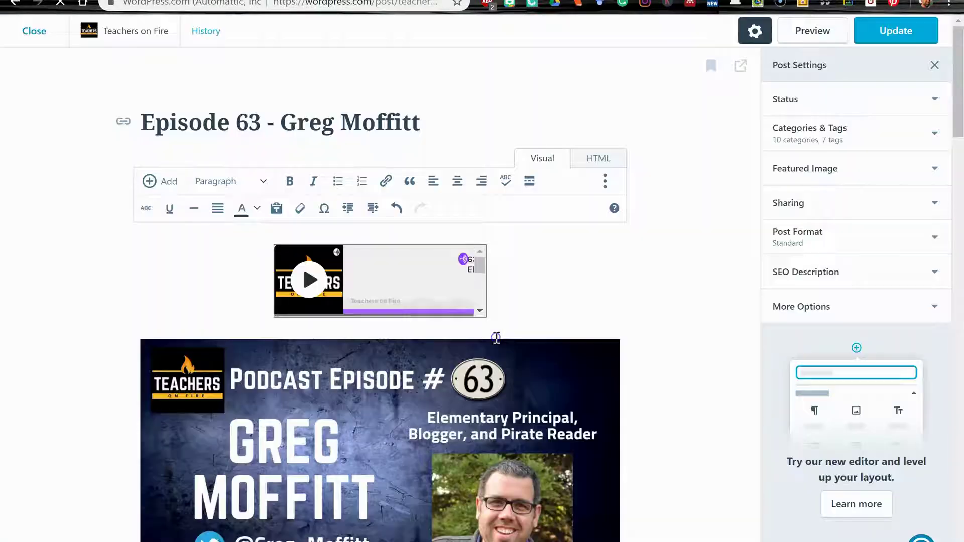
- In the post's HTML, replace the opening player paragraph with the copied Anchor iframe code, followed by a line break
left_click(599, 158)
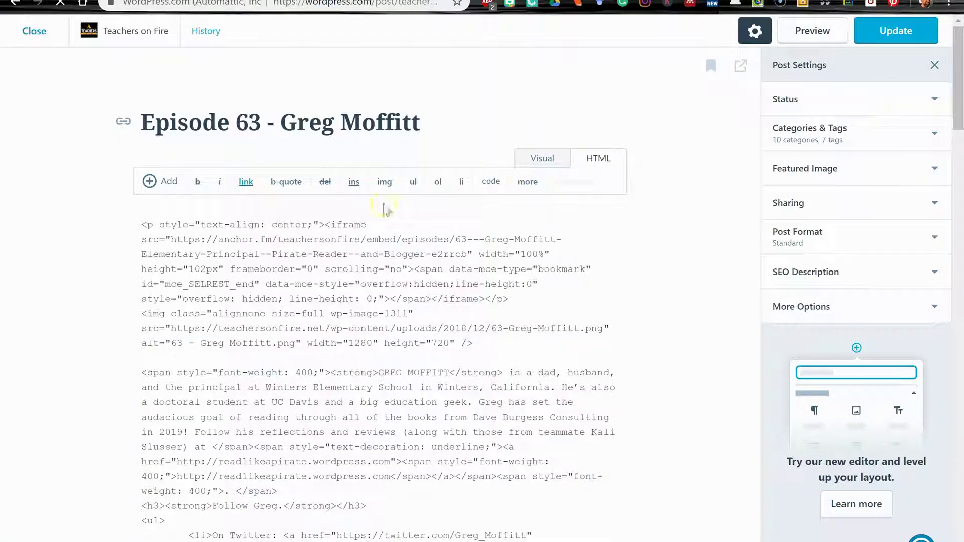
left_click(142, 224)
key("Return")
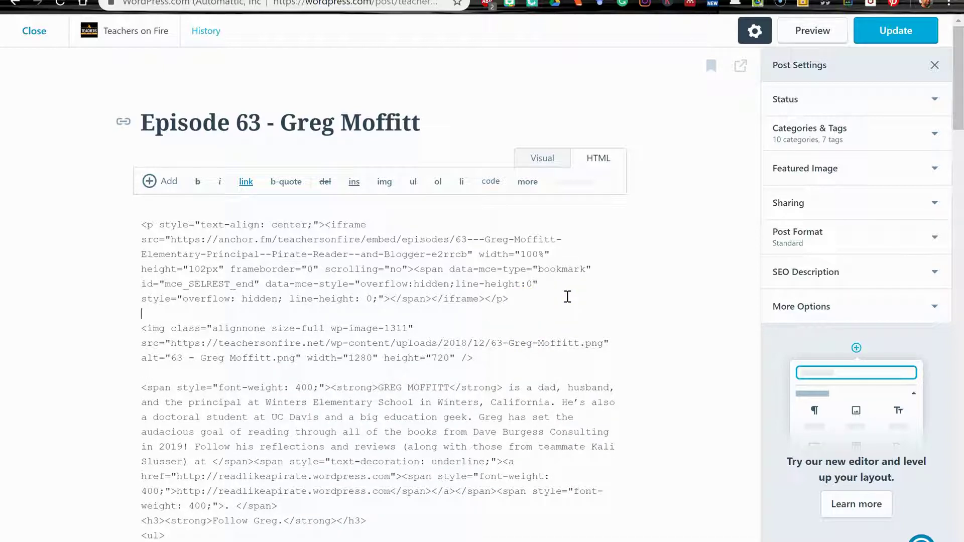
double_click(533, 252)
left_click(520, 252)
left_click_drag(538, 307, 114, 231)
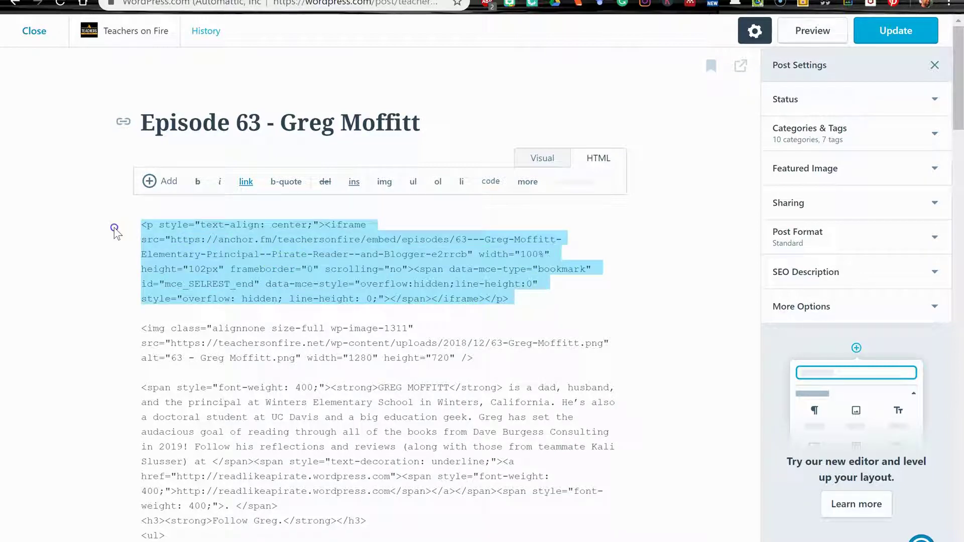
type("<iframe src=\"https://anchor.fm/teachersonfire/embed/episodes/63---Greg-Moffitt-Elementary-Principal--Blogger--and-Pirate-Reader-e2rrcb\" height=\"102px\" width=\"400px\" frameborder=\"0\" scrolling=\"no\"></iframe>")
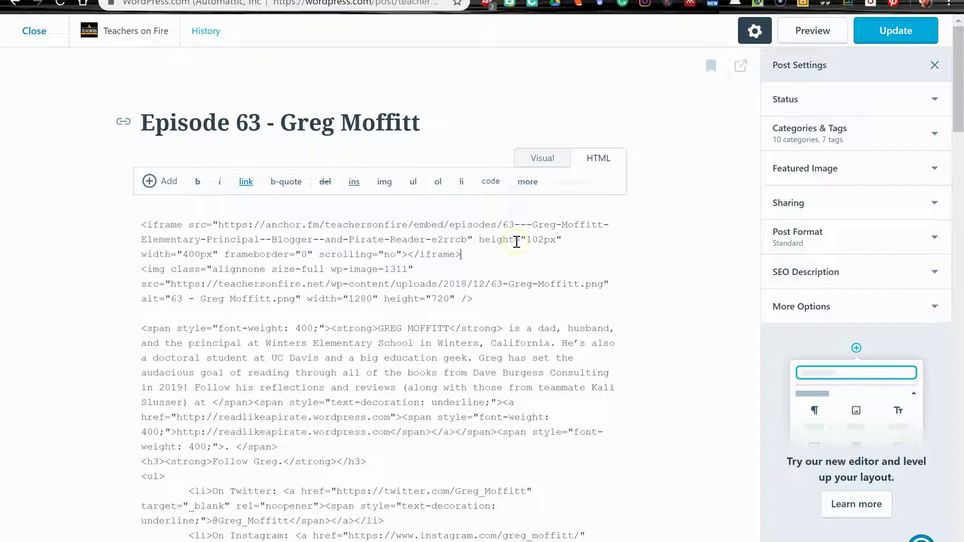
key("Return")
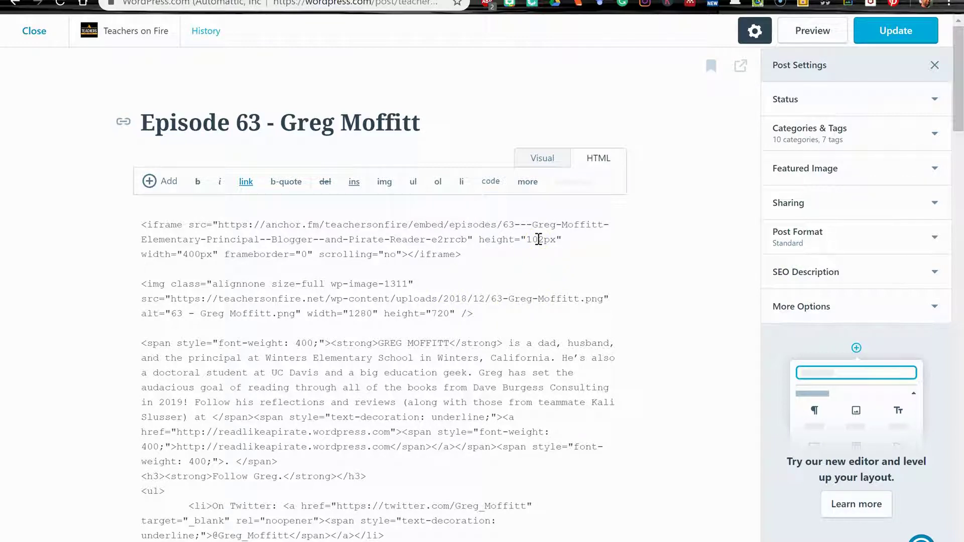
- Set the iframe's width to 100% and centre the embedded player in the visual view
double_click(191, 254)
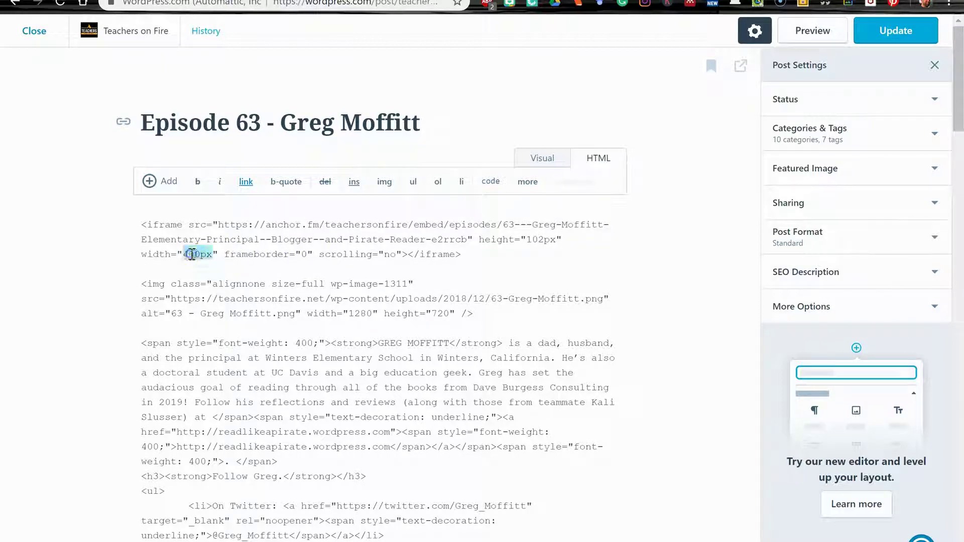
type("100%")
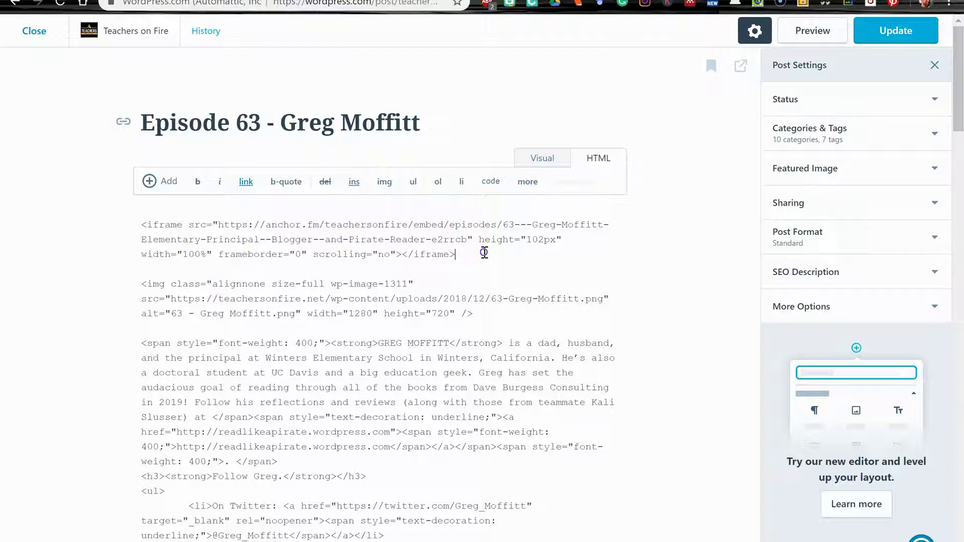
left_click(540, 158)
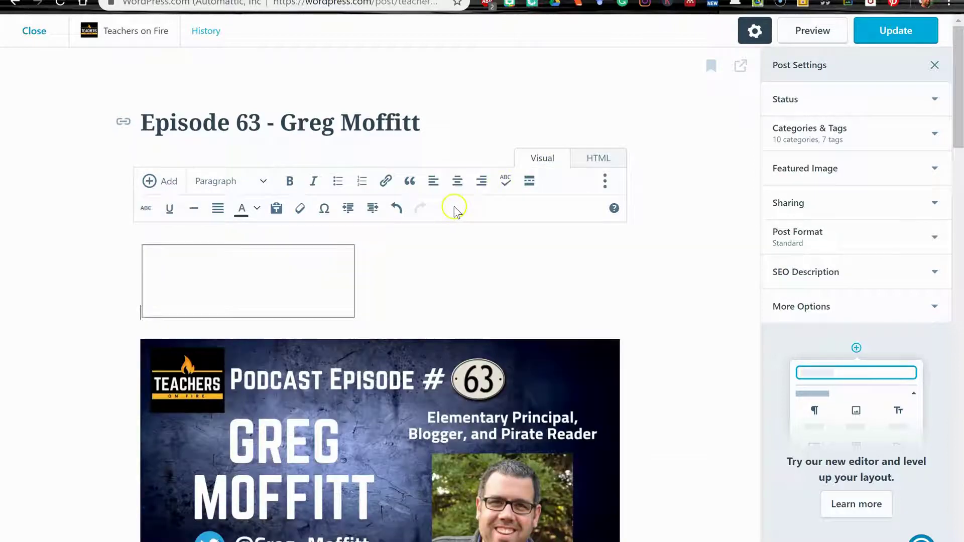
left_click(457, 181)
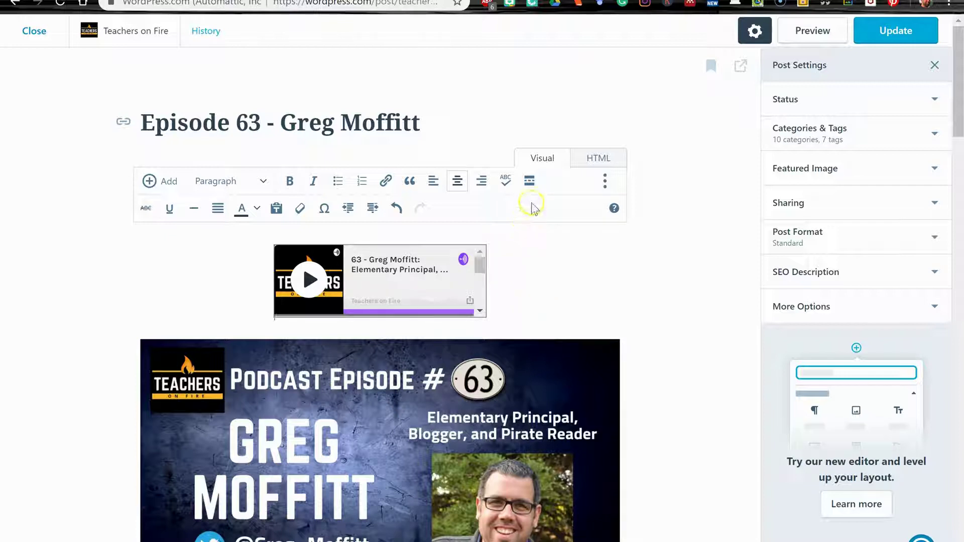
- Update the post and visit its published page to check the embedded player
left_click(896, 31)
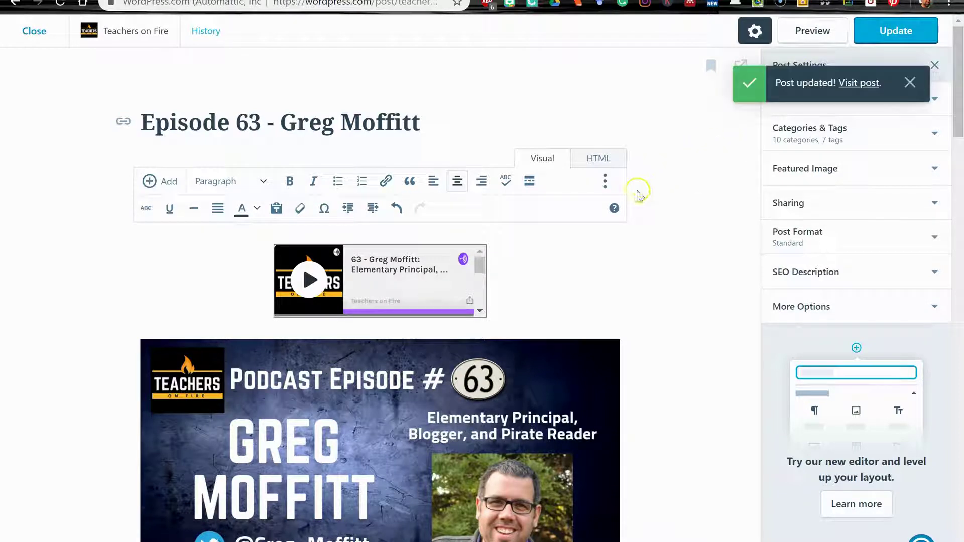
left_click(860, 83)
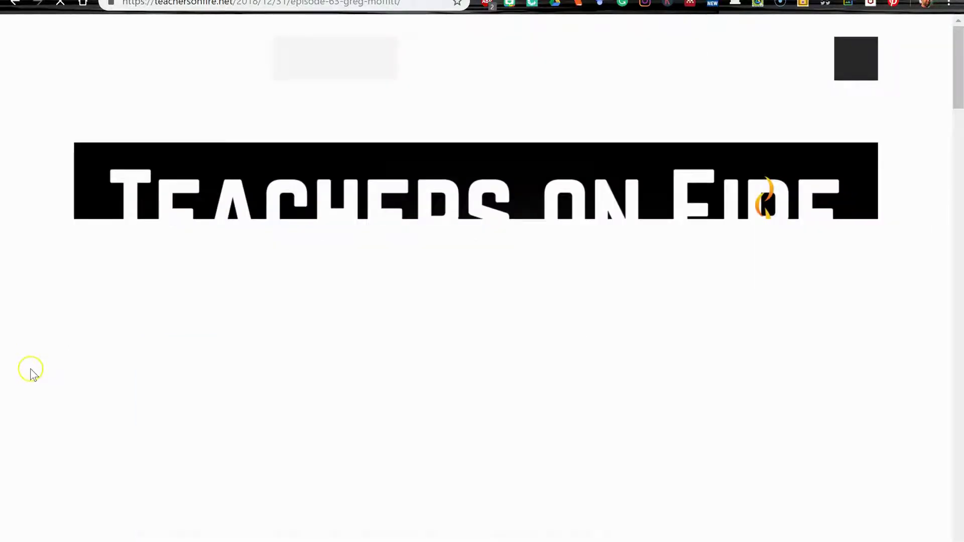
scroll(37, 369, "down", 4)
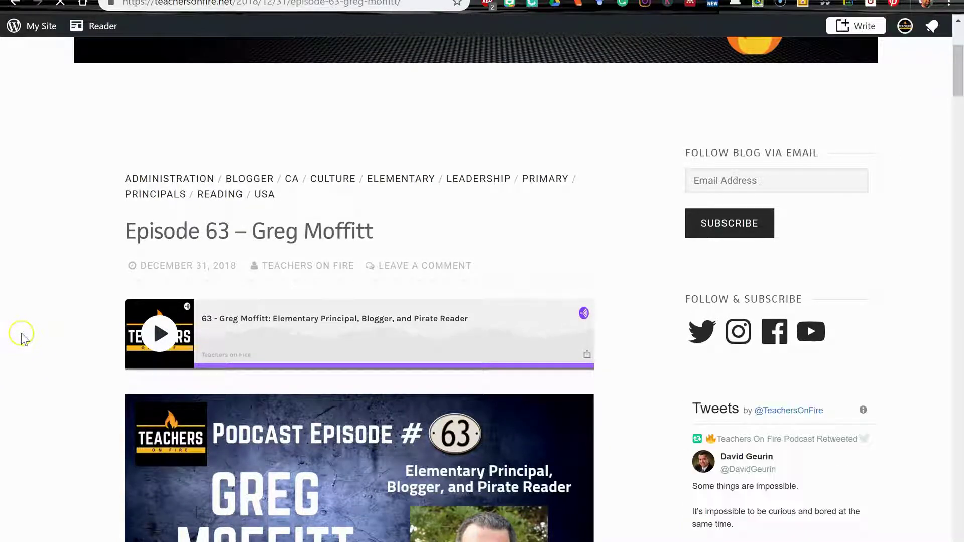
scroll(21, 333, "down", 10)
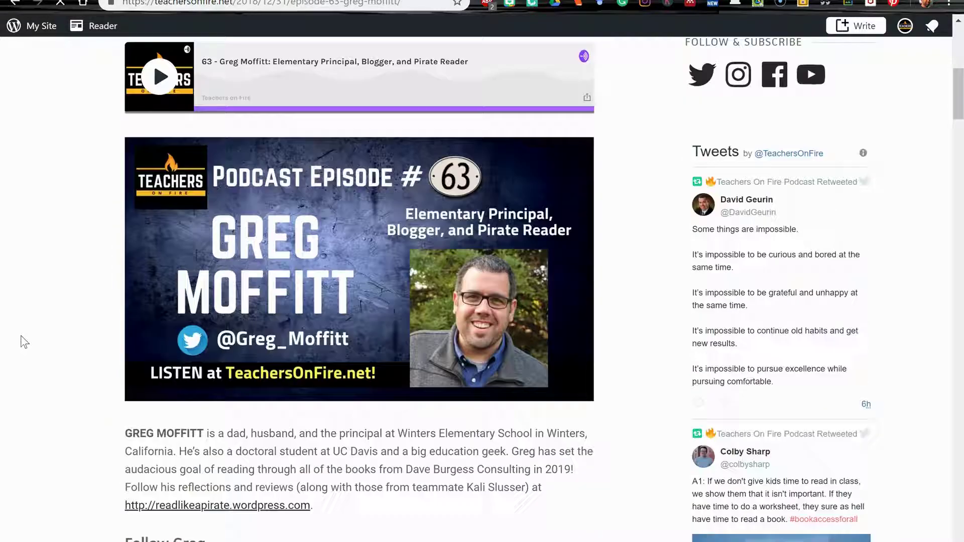
- Reopen the Episode 63 post for editing from its published page
scroll(26, 344, "down", 20)
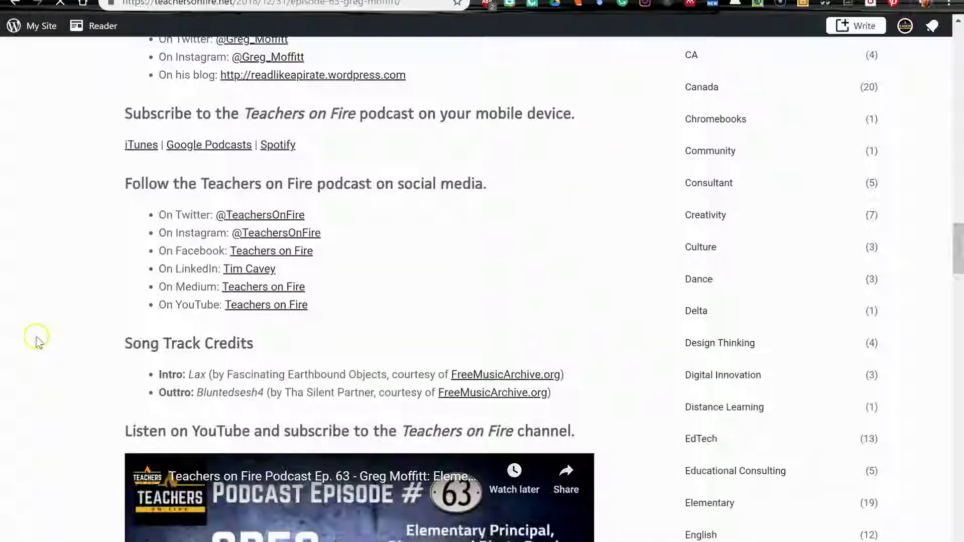
scroll(157, 387, "down", 6)
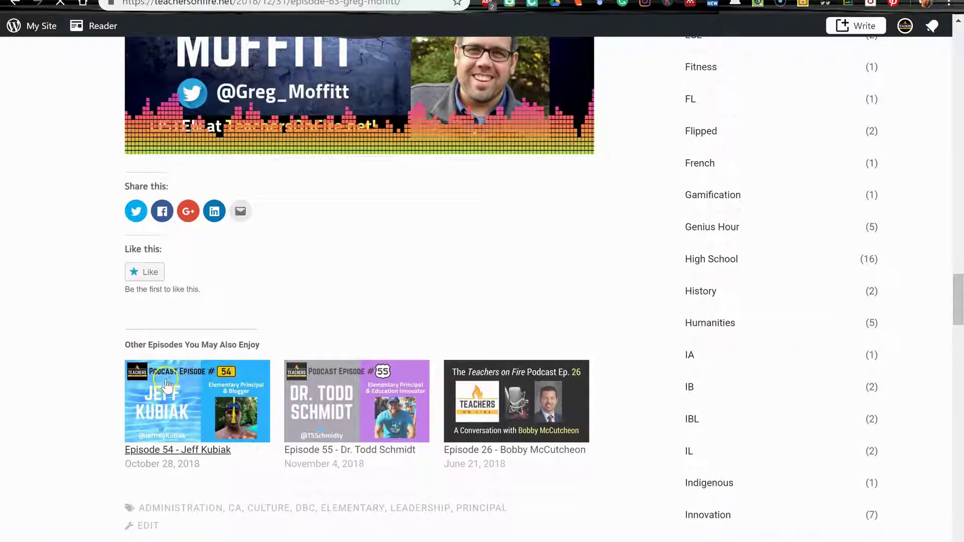
left_click(148, 386)
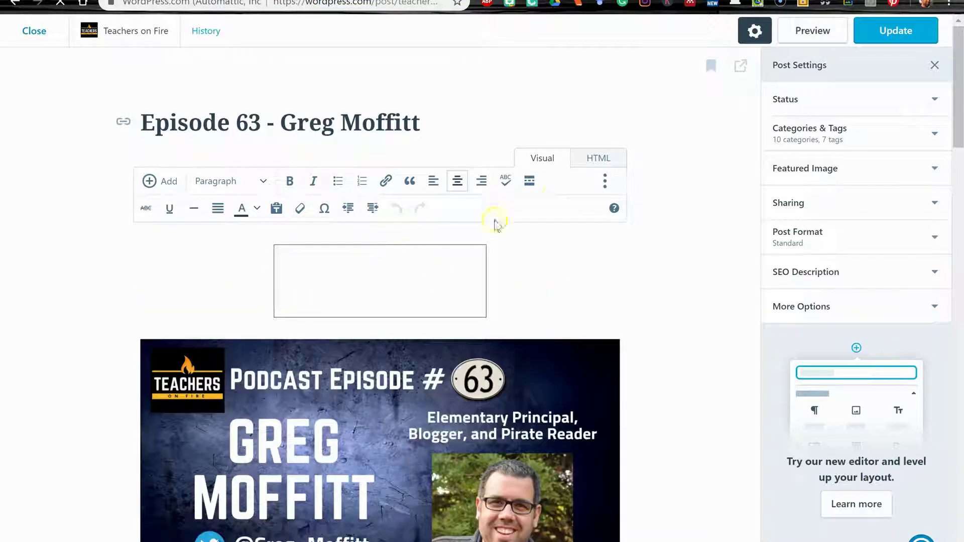
- In the post's HTML, add a line break after the player paragraph and set the iframe's height to 75px, returning to the visual view
left_click(589, 170)
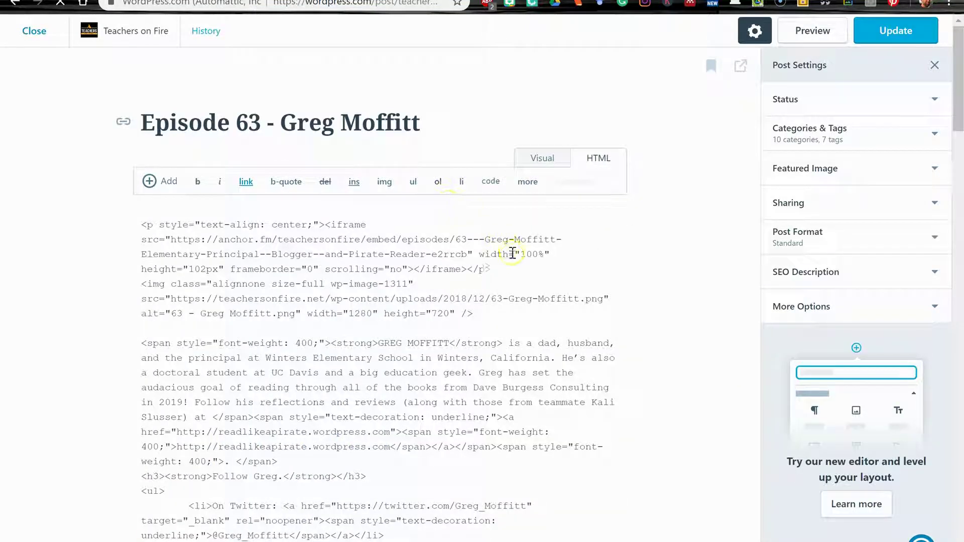
left_click(556, 254)
left_click(535, 270)
key("Return")
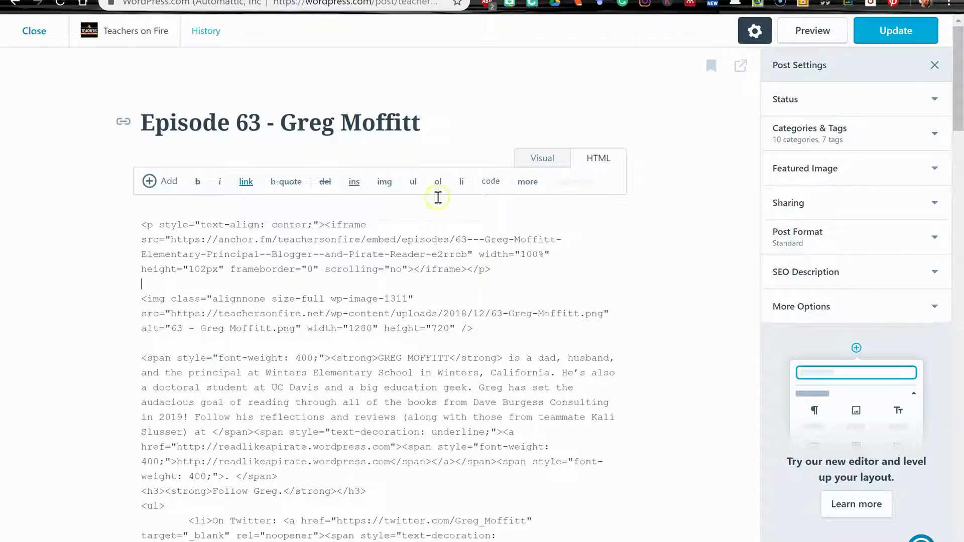
double_click(203, 271)
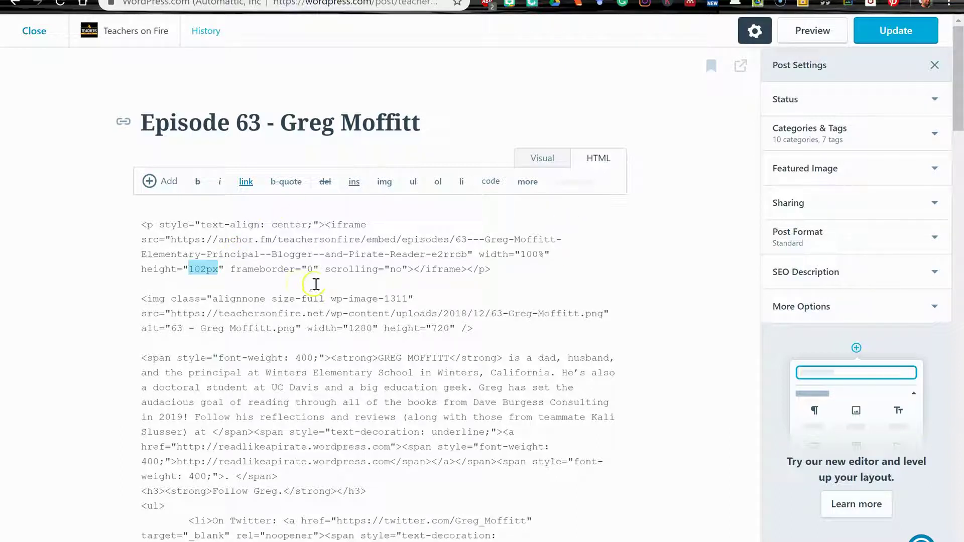
left_click(199, 270)
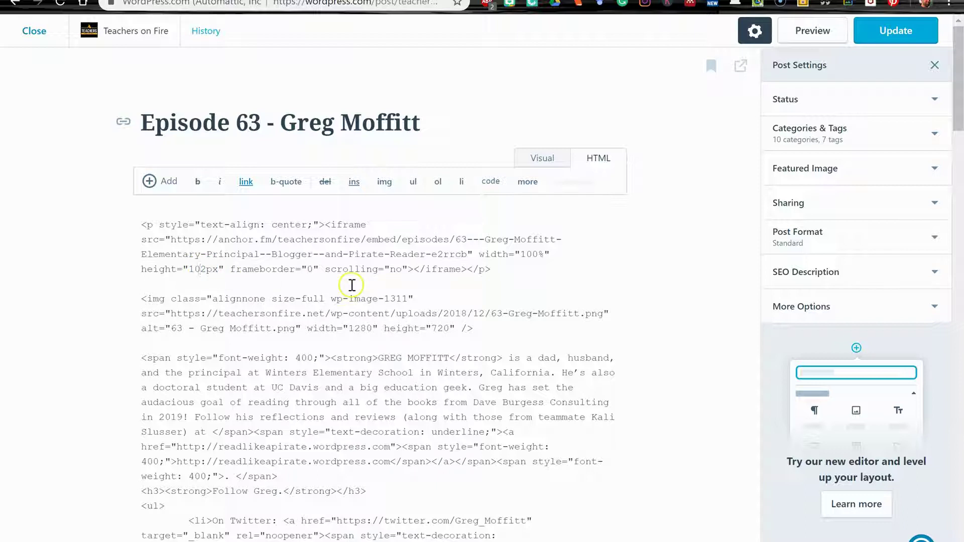
type("75")
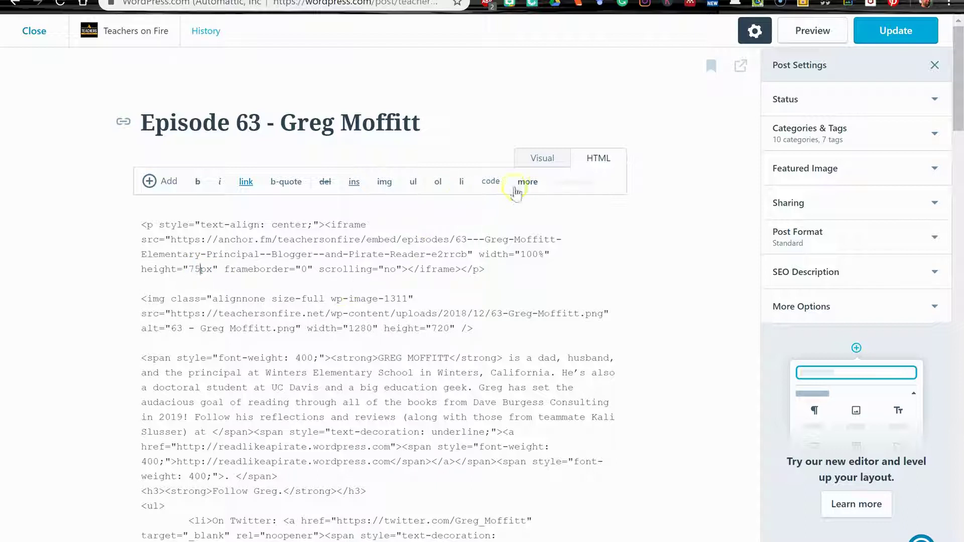
left_click(541, 159)
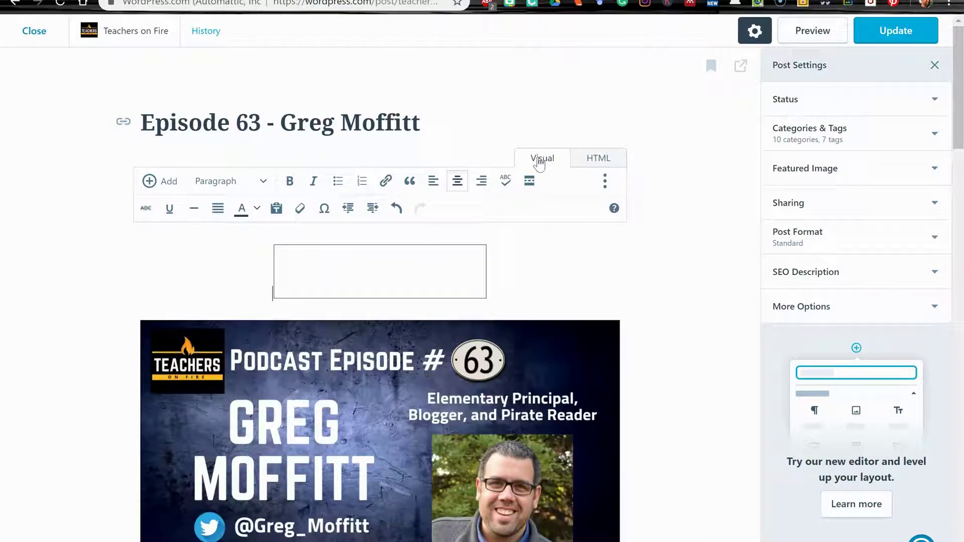
- Update the post and check the player's reduced height on the published page
left_click(890, 29)
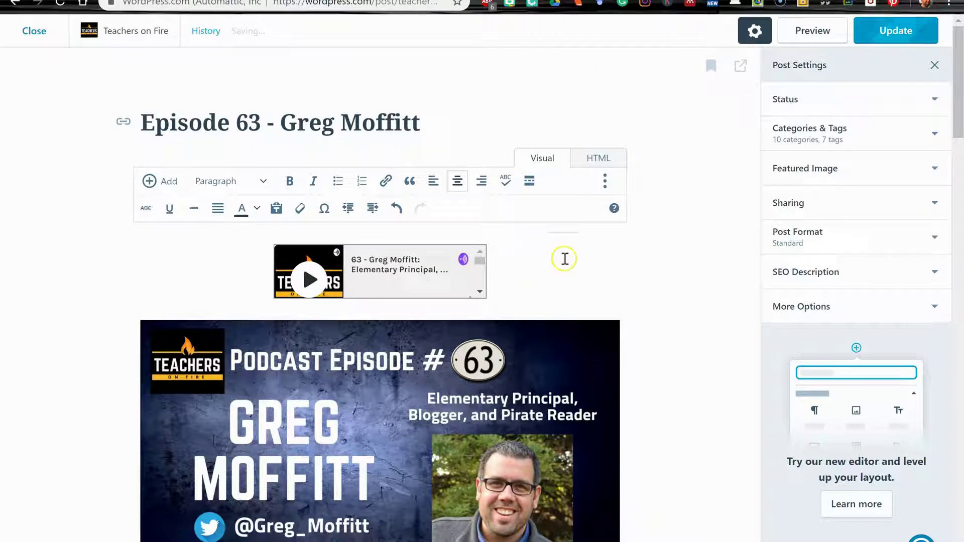
left_click(859, 83)
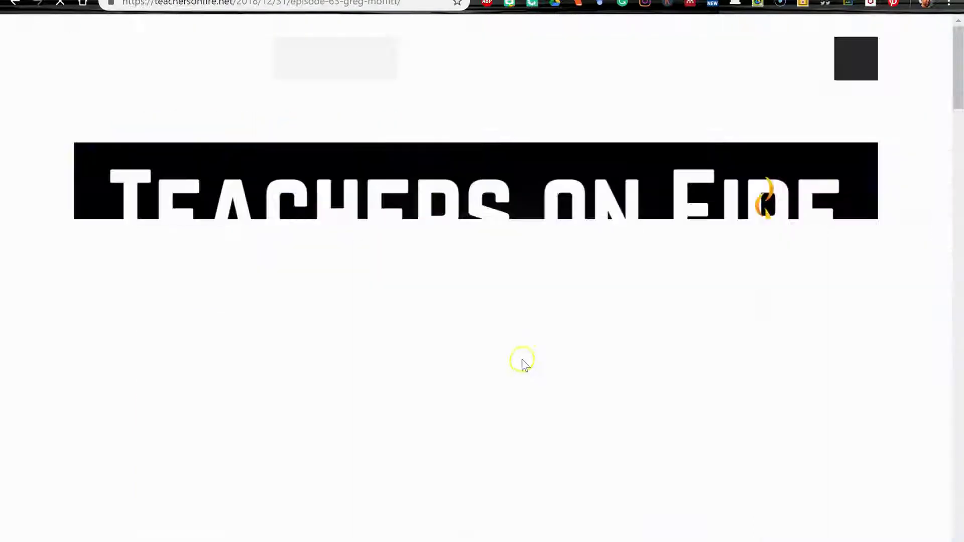
scroll(52, 361, "down", 4)
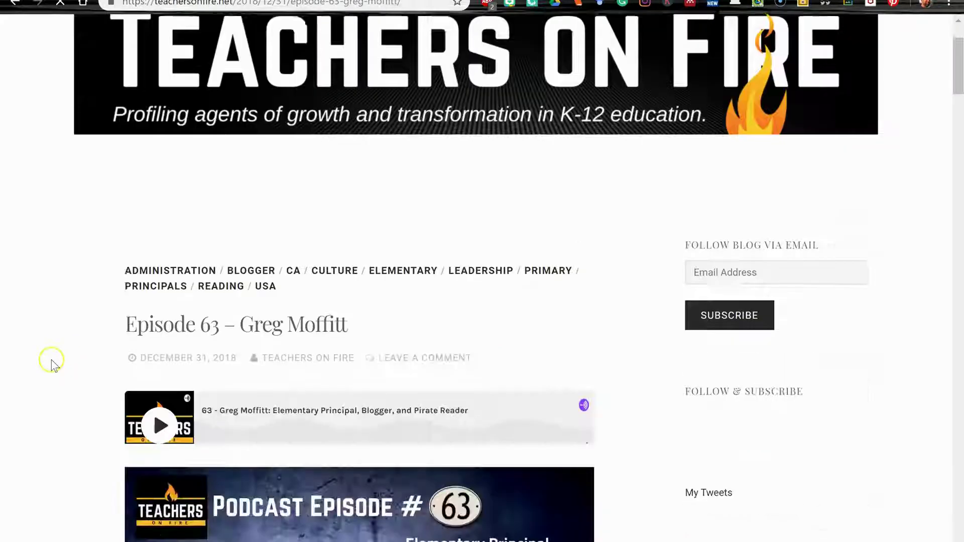
scroll(51, 359, "down", 1)
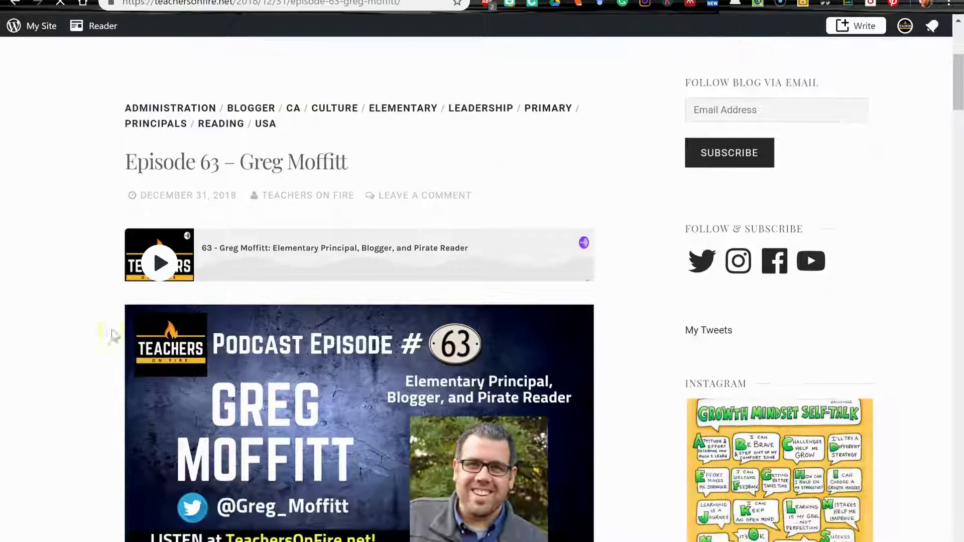
scroll(63, 298, "down", 20)
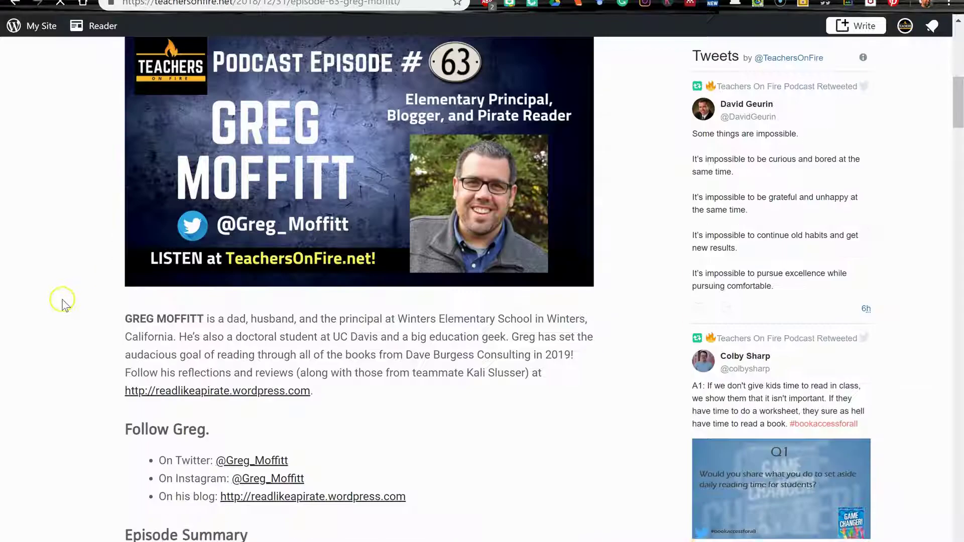
scroll(67, 310, "down", 20)
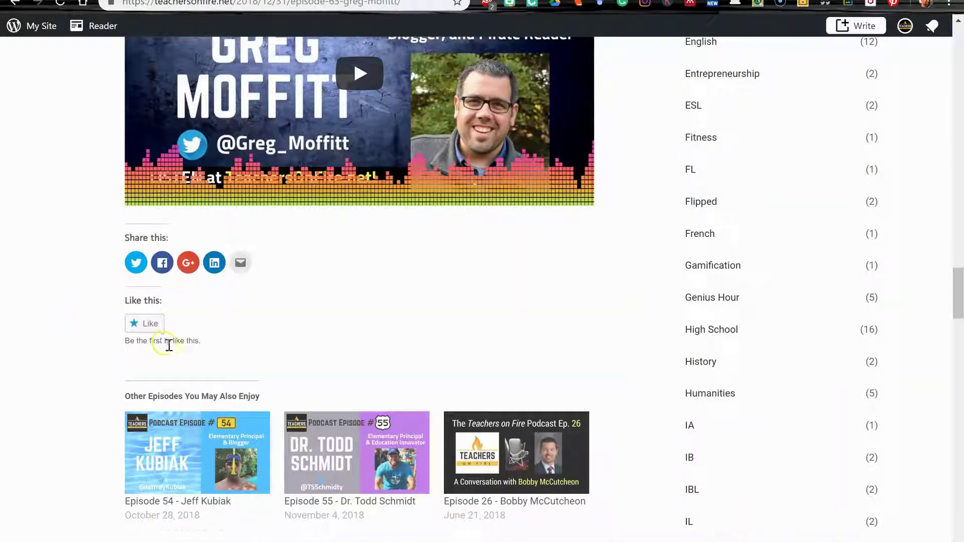
- Reopen the Episode 63 post, add a line break after the player paragraph in its HTML and set the iframe's height to 102px
scroll(166, 342, "down", 4)
left_click(149, 366)
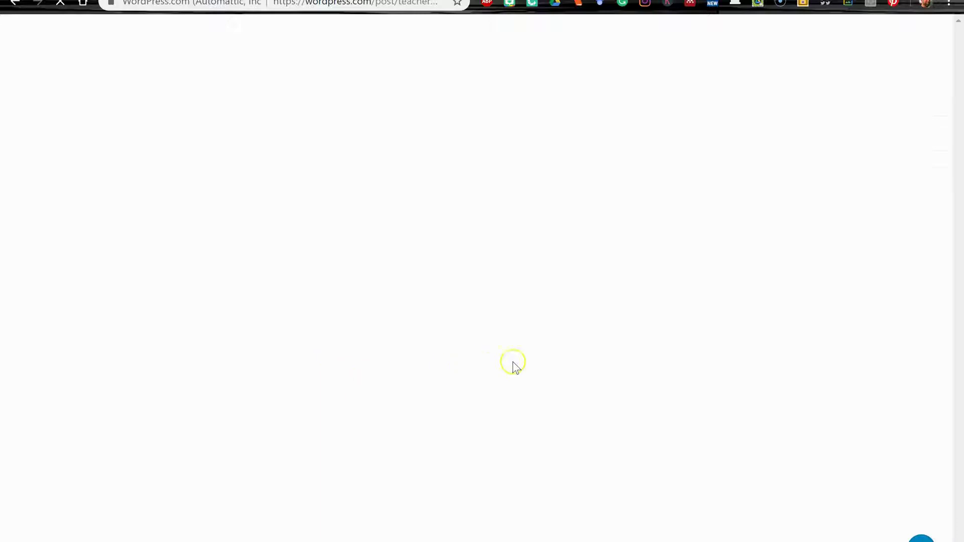
left_click(604, 158)
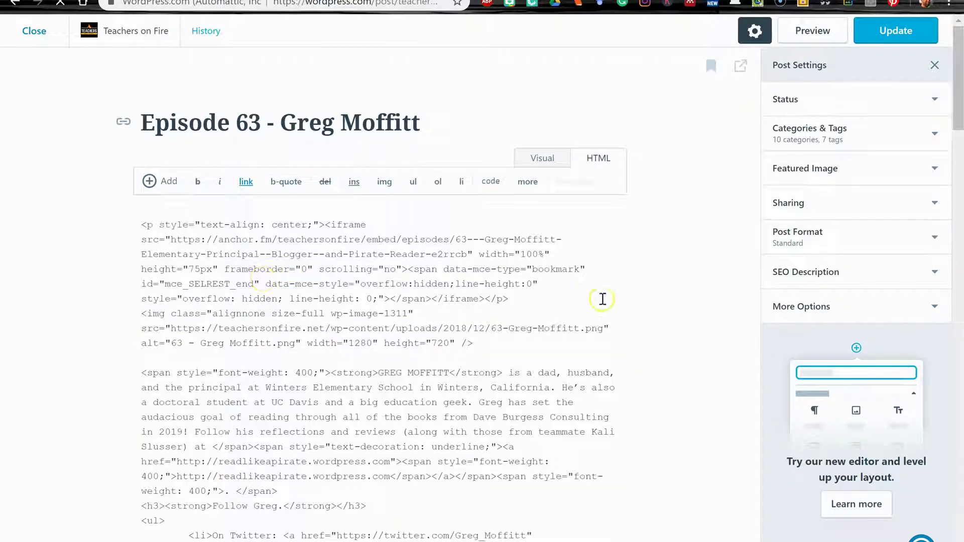
key("Return")
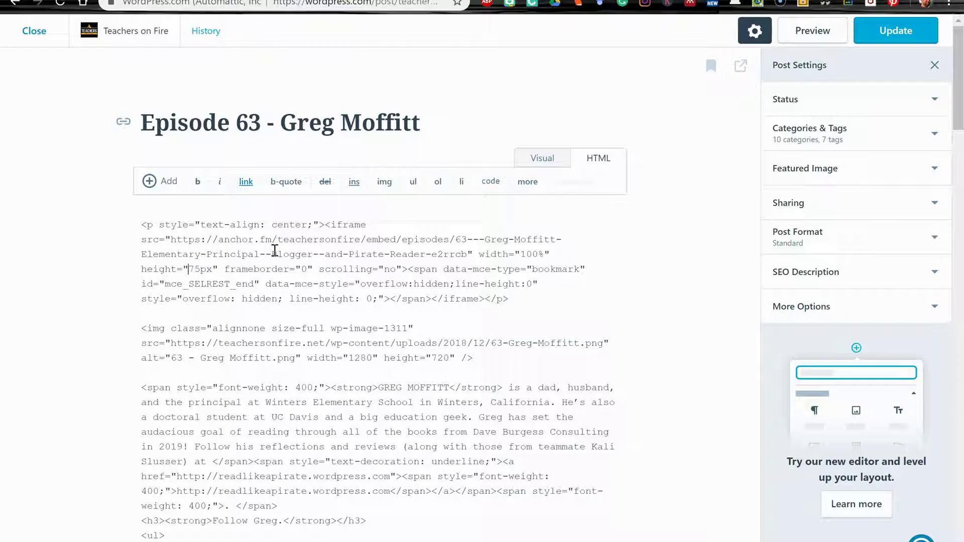
type("102")
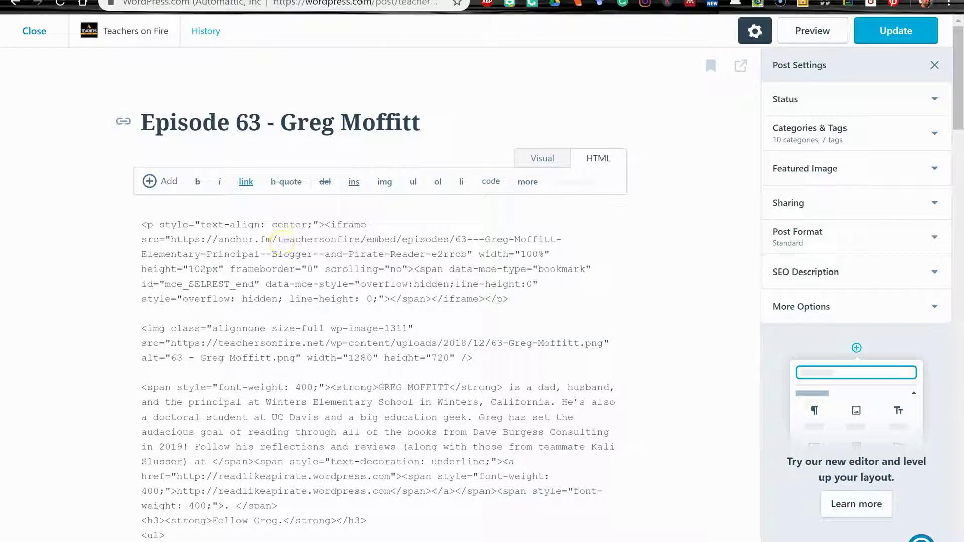
left_click(550, 160)
- Update the Episode 63 post and check the embedded player on its published page
left_click(879, 25)
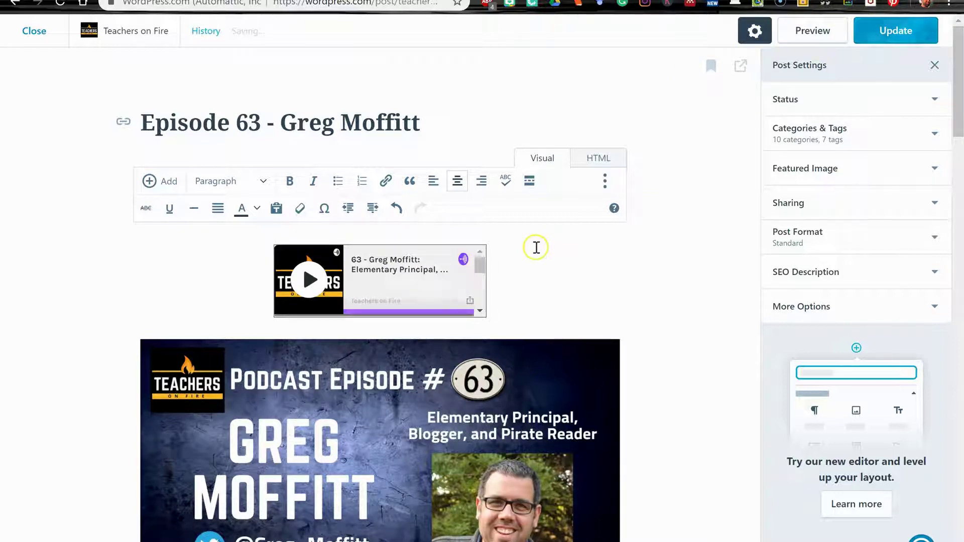
left_click(859, 82)
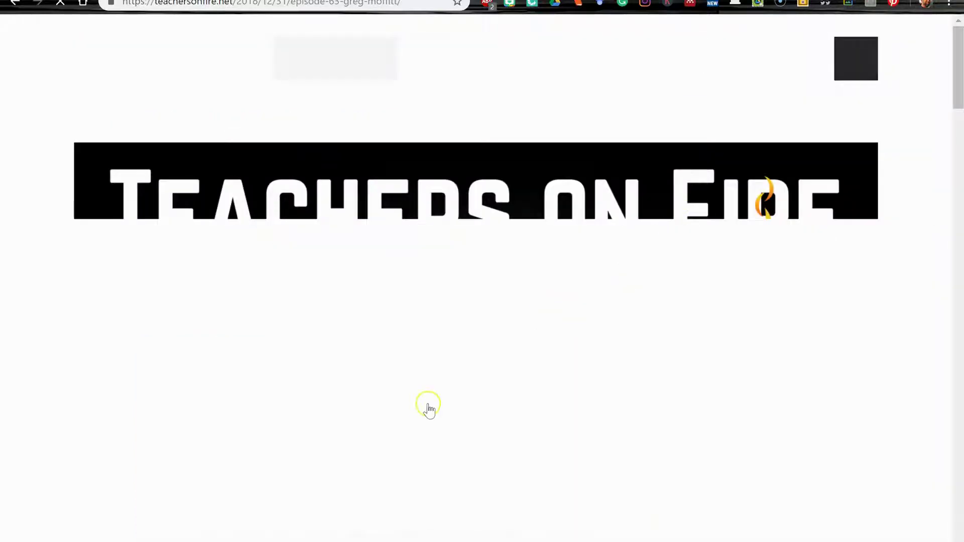
scroll(41, 352, "down", 4)
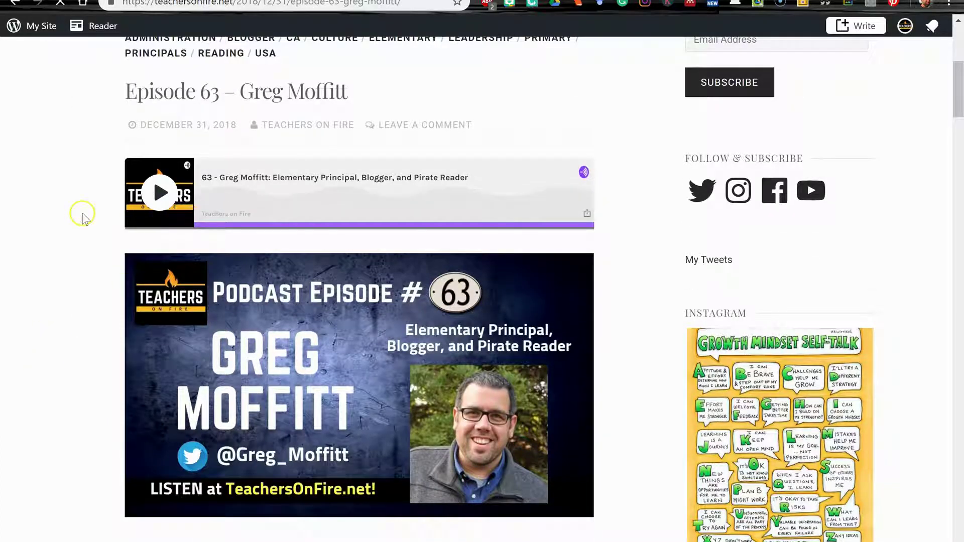
- Examine the sidebar podcast player on the Episode 63 post and browse the site's Podcast Episodes and The Best Books pages
left_click_drag(957, 79, 943, 160)
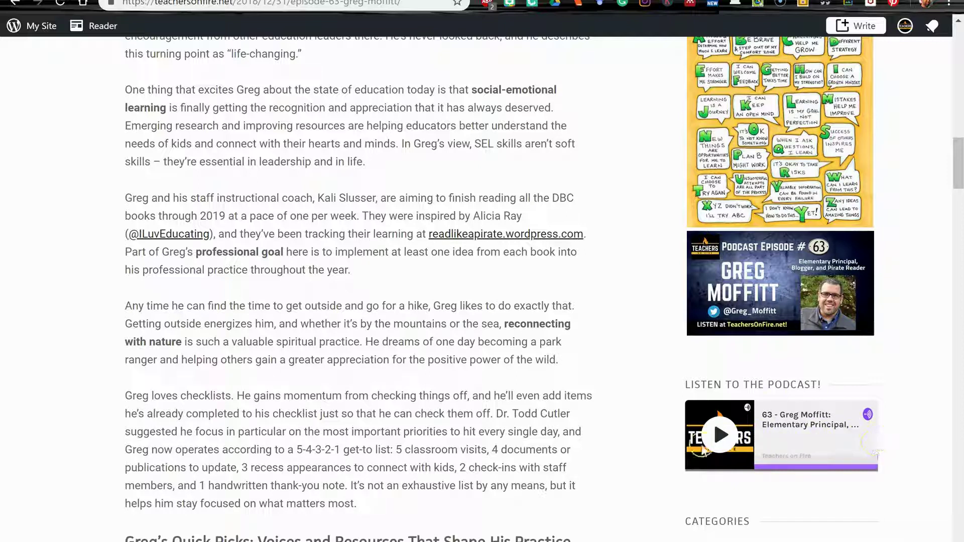
scroll(528, 380, "up", 20)
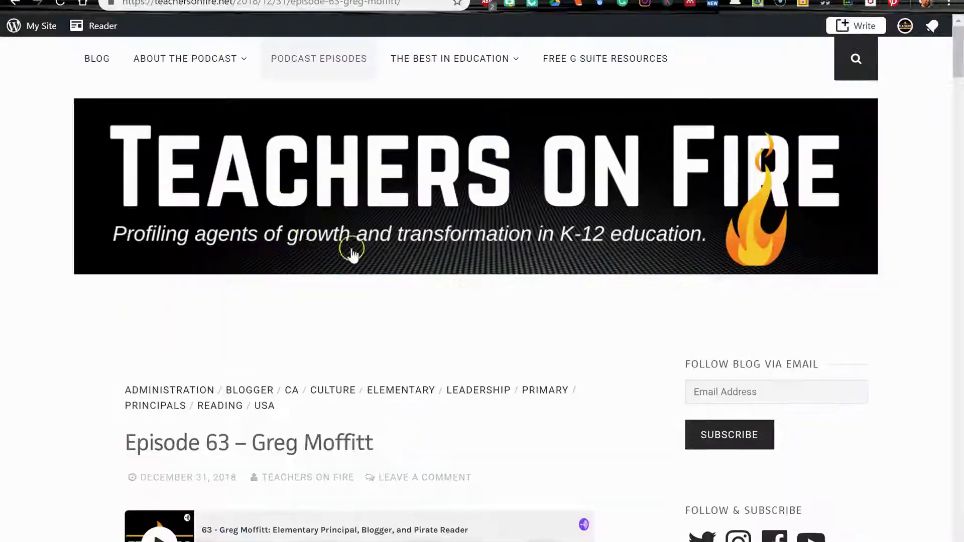
mouse_move(190, 62)
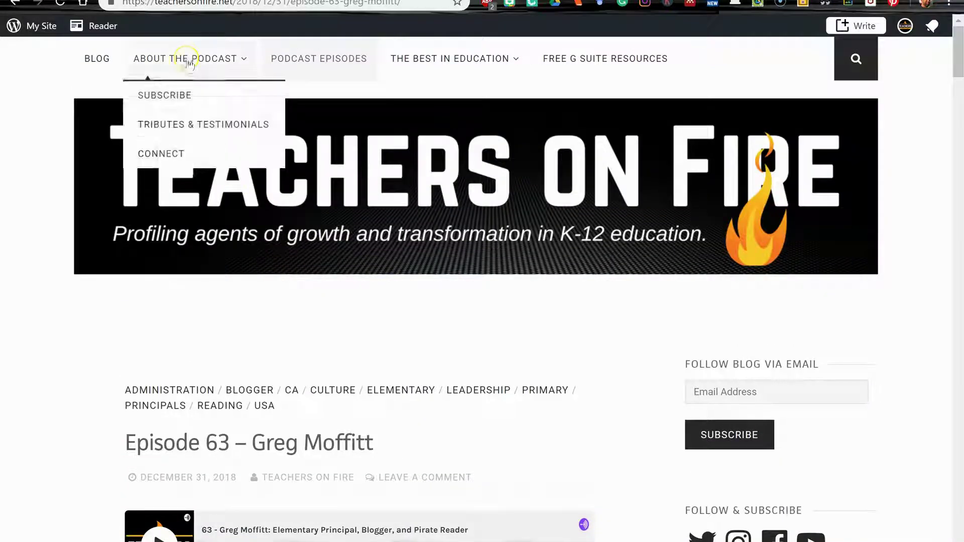
left_click(337, 62)
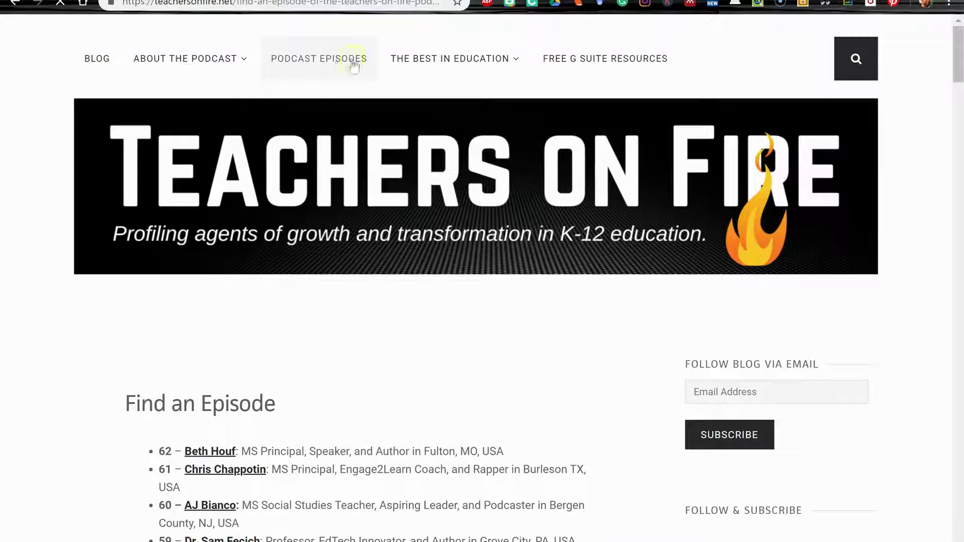
mouse_move(410, 63)
left_click(434, 96)
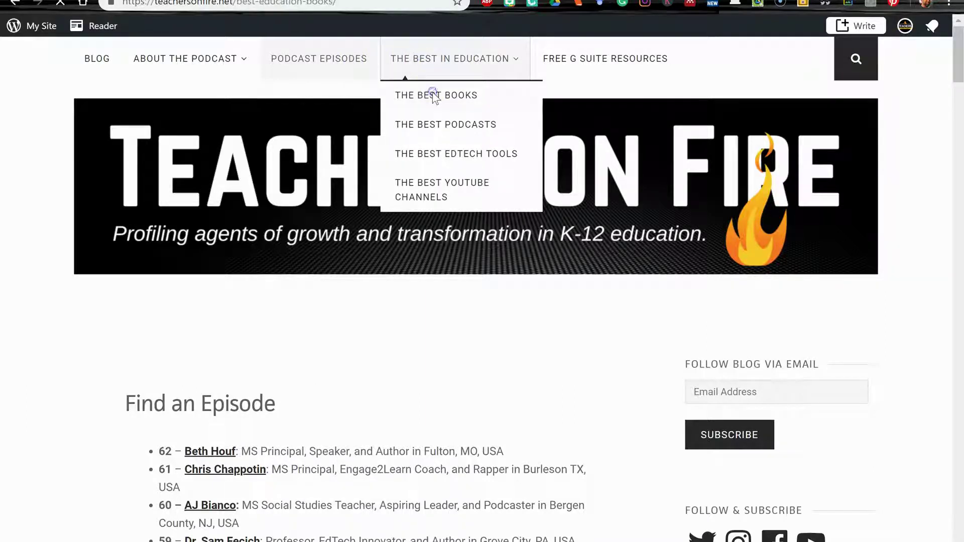
scroll(903, 279, "down", 10)
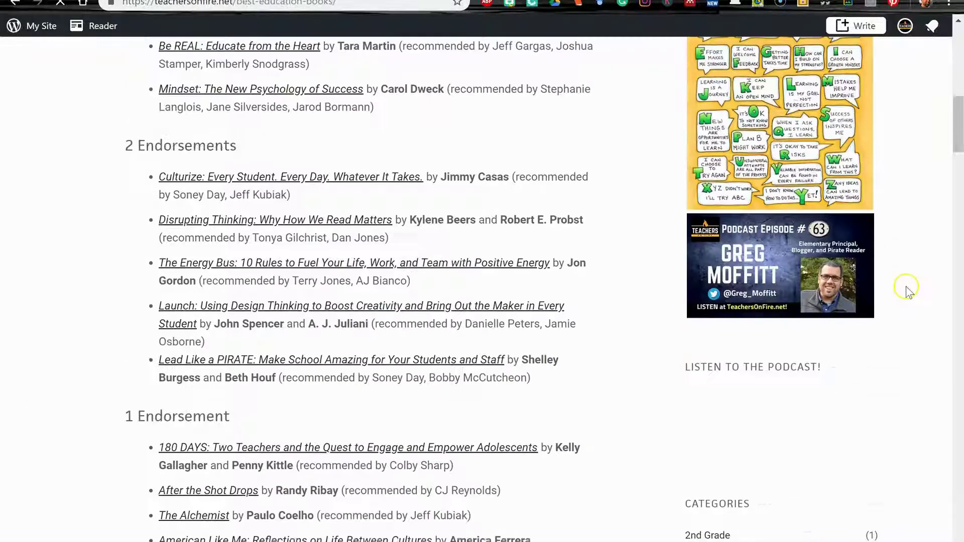
scroll(907, 288, "down", 10)
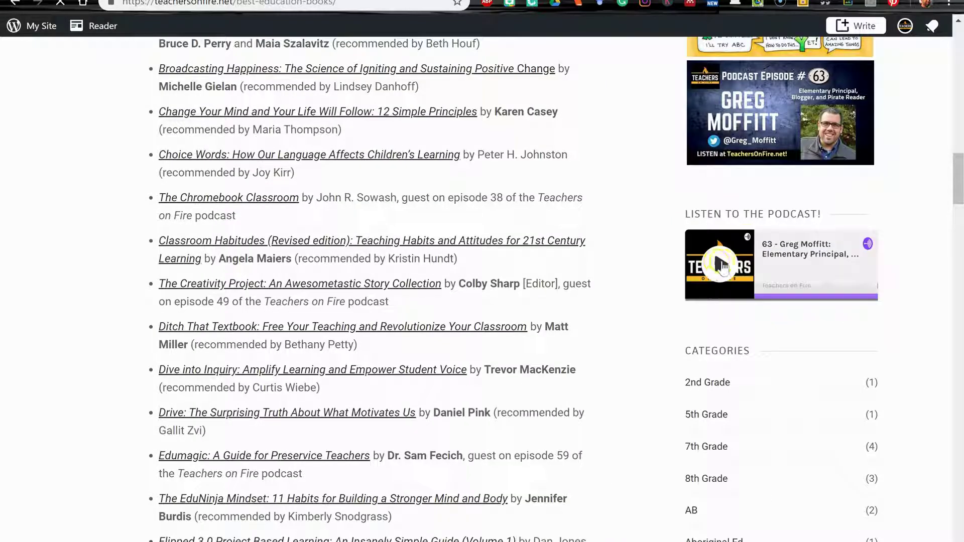
scroll(131, 221, "down", 8)
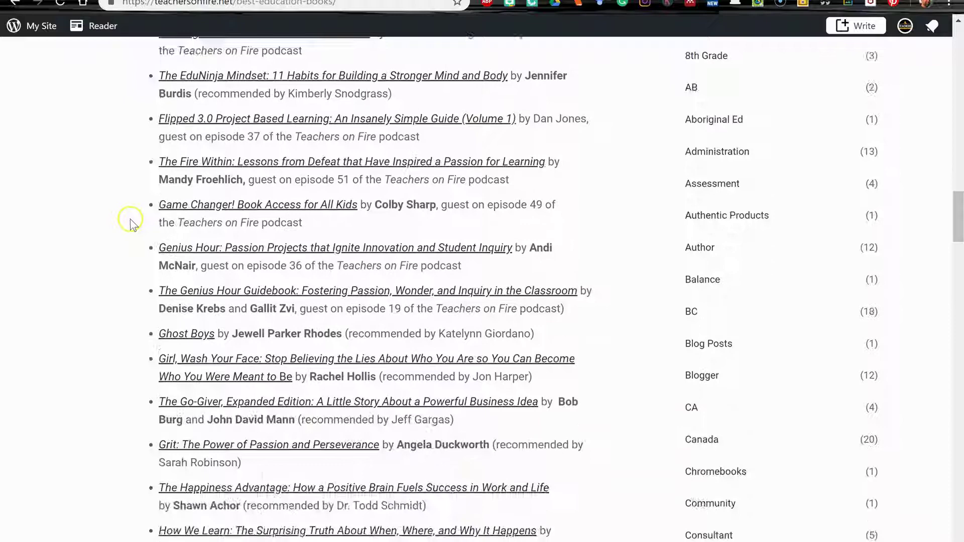
scroll(712, 463, "up", 9)
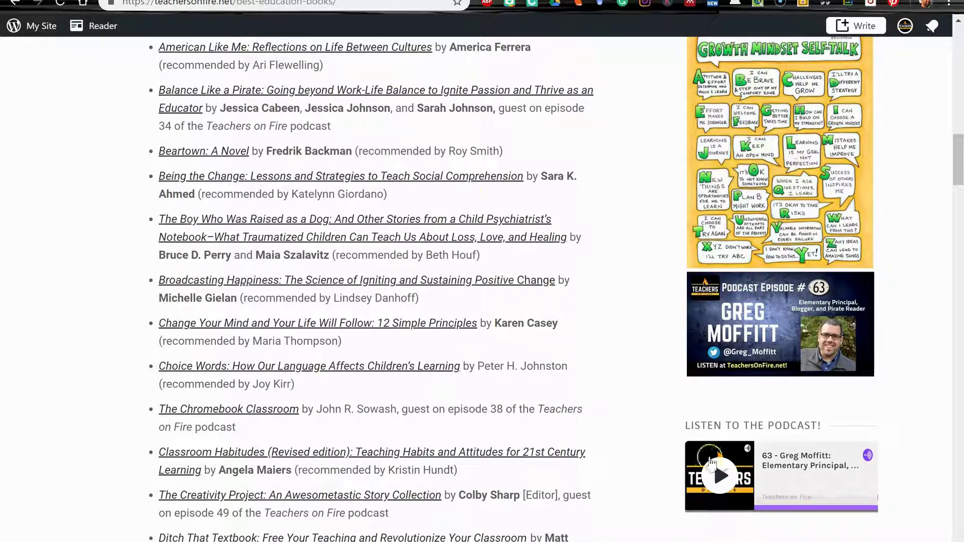
scroll(493, 202, "up", 20)
- Open the site's Blog page and view the Episode 63 post there
left_click(448, 133)
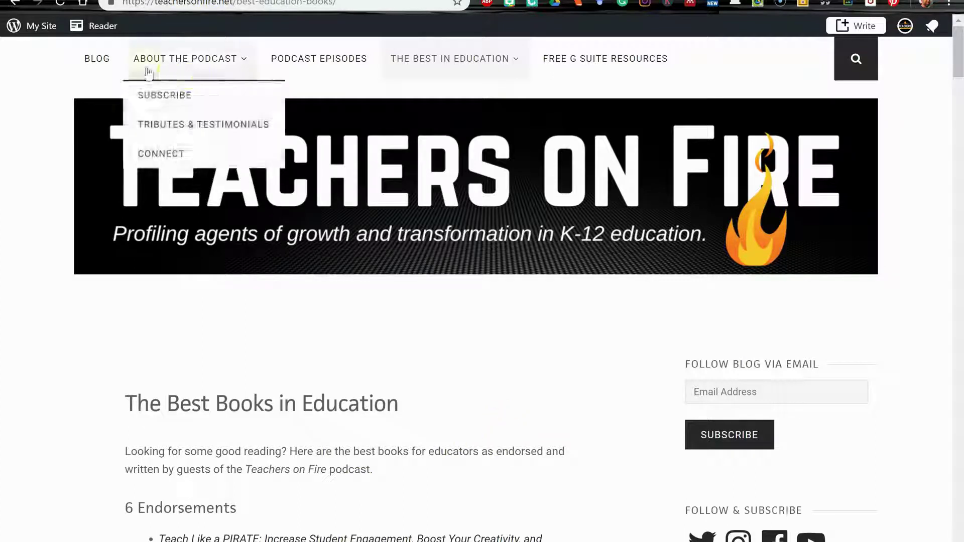
left_click(97, 59)
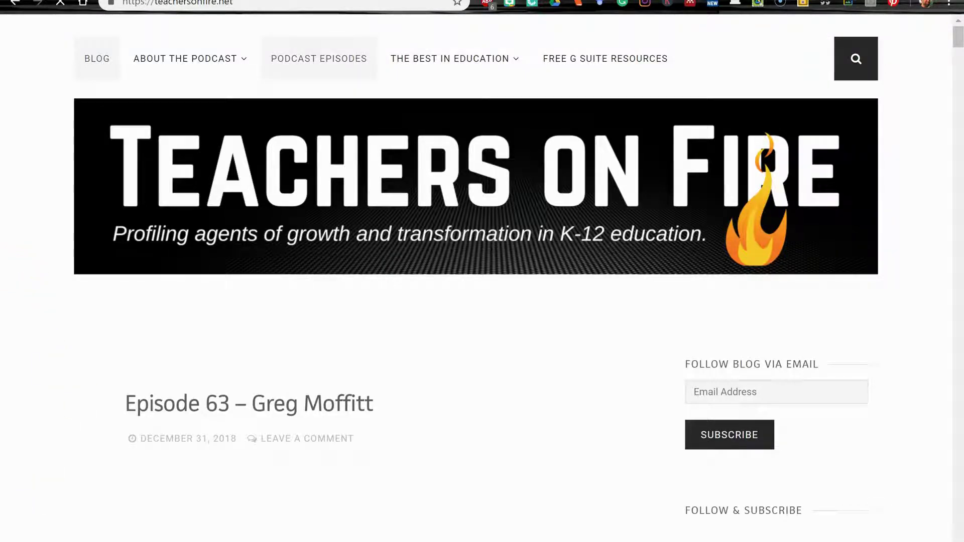
scroll(32, 462, "down", 4)
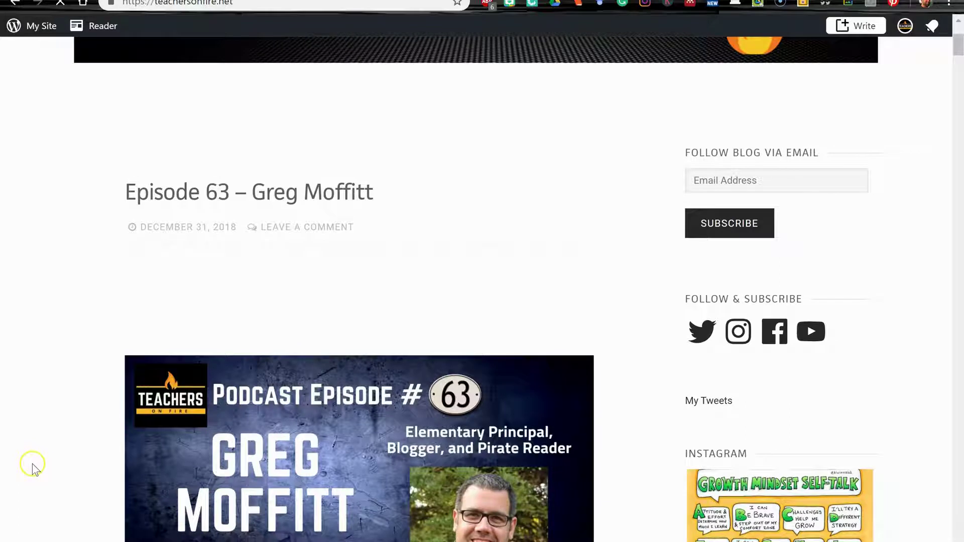